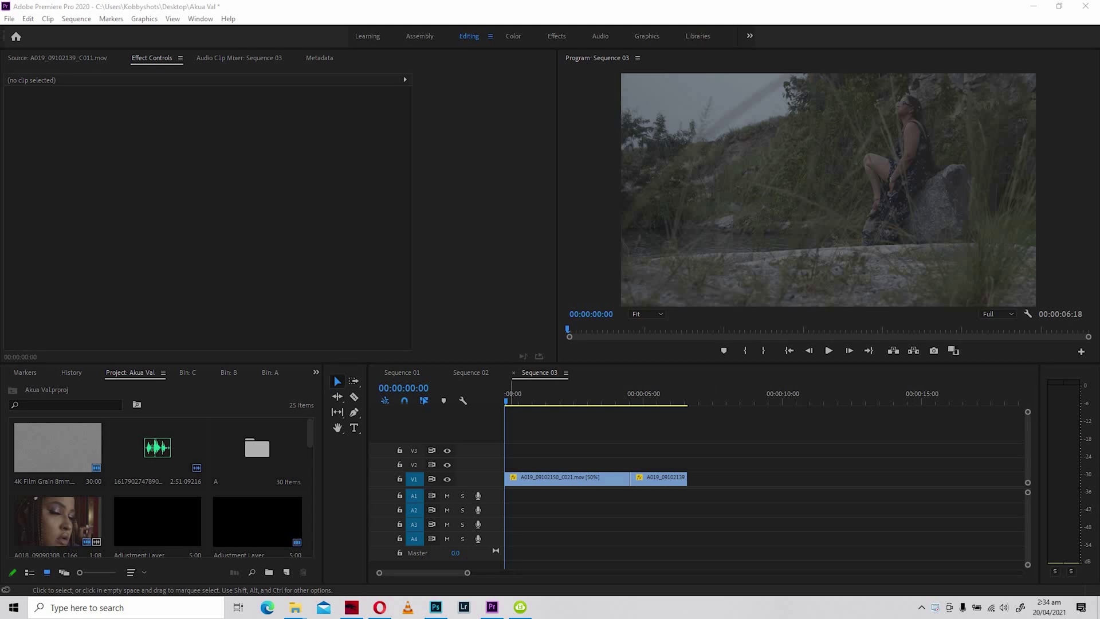
Step: Play and scrub through the ungraded clips in Sequence 03 to examine the footage
left_click(516, 399)
key("space")
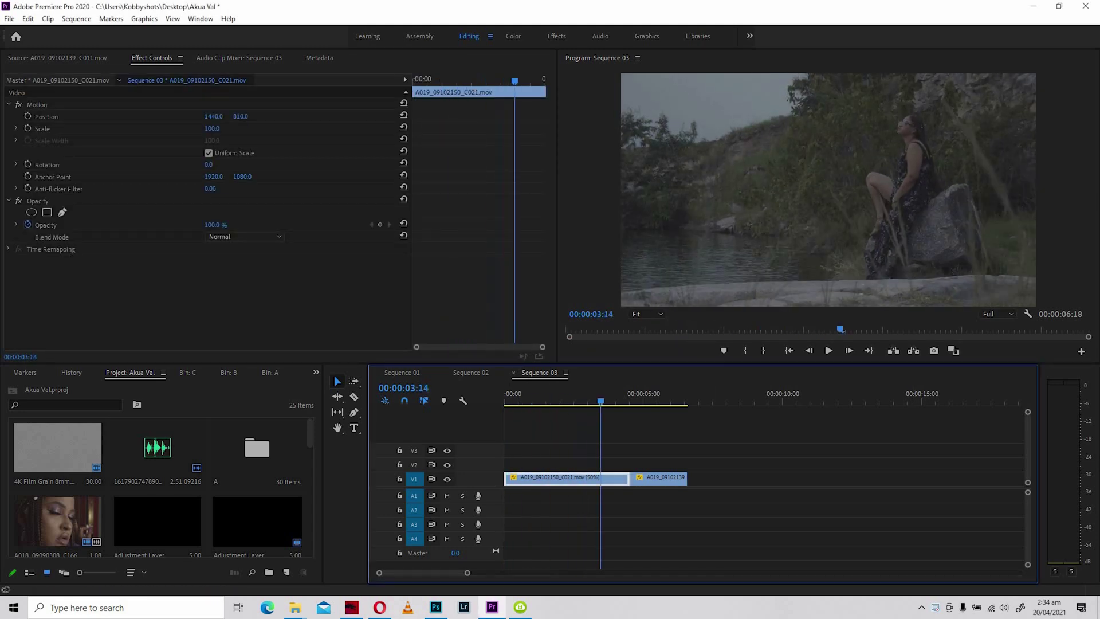
key("Home")
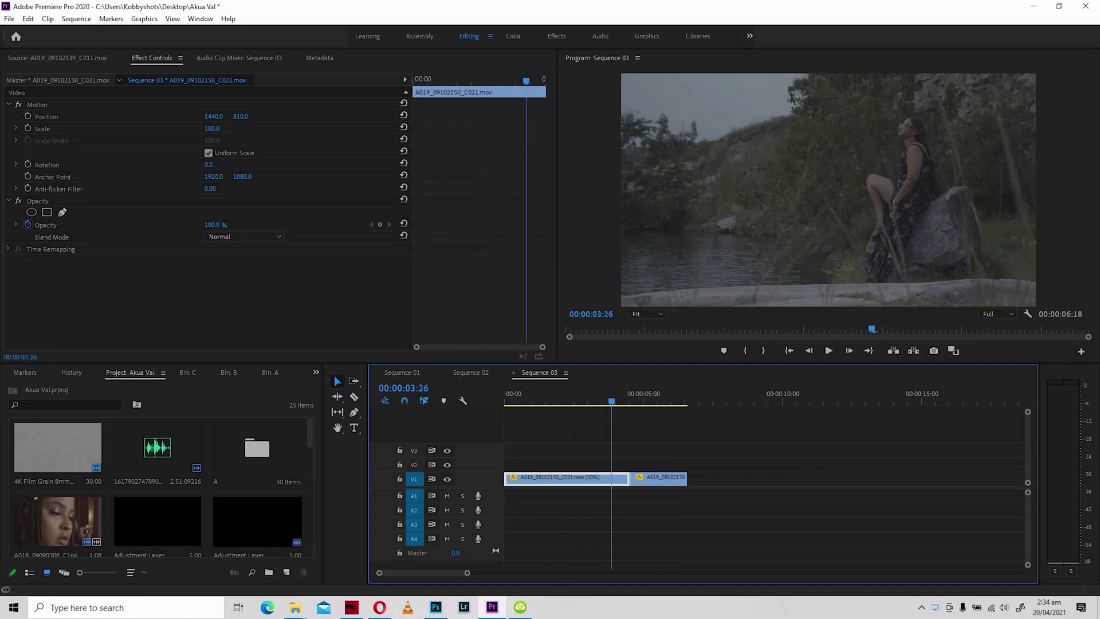
key("Home")
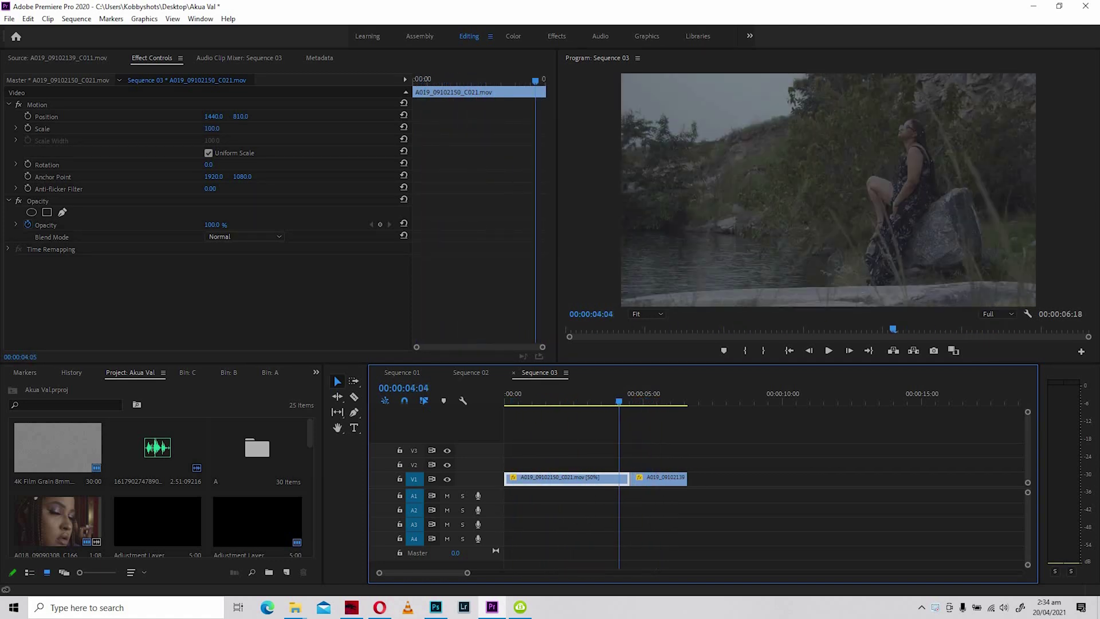
key("Home")
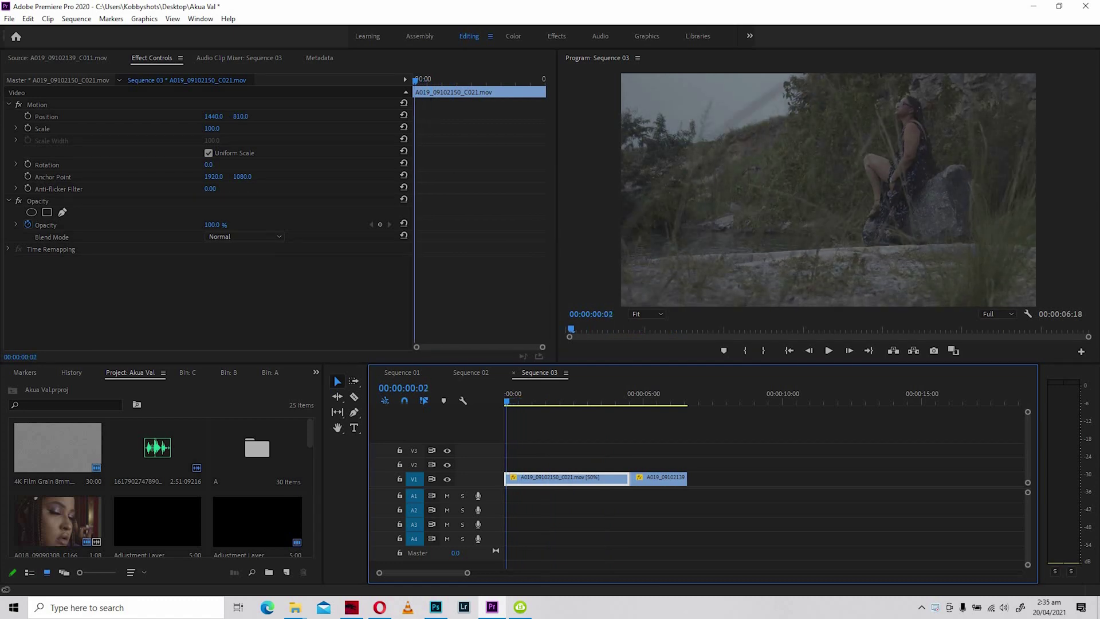
key("space")
key("Home")
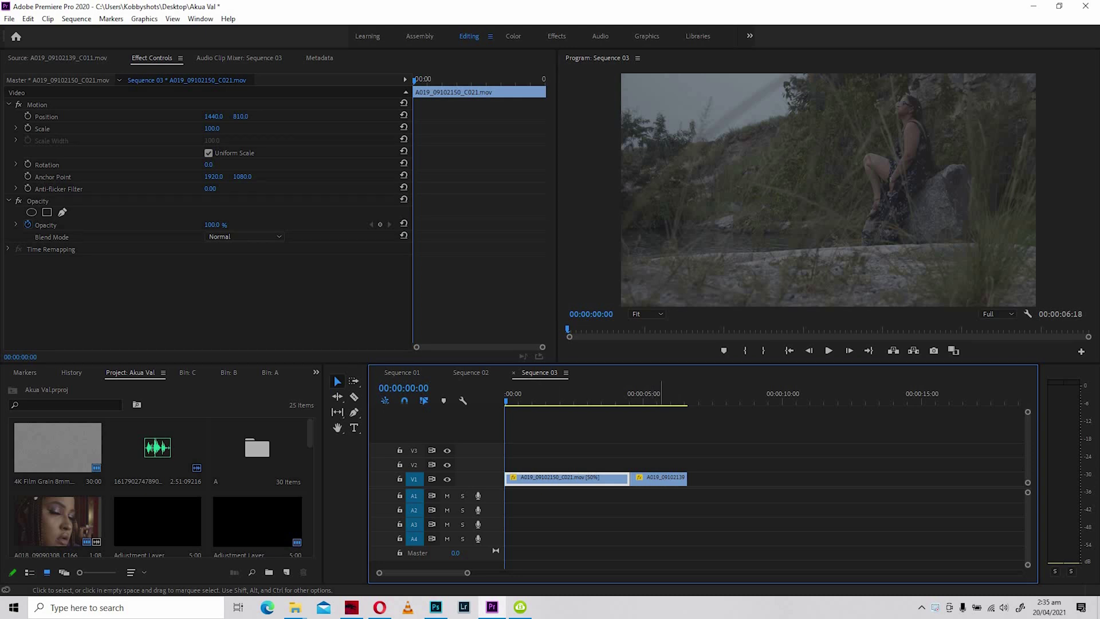
left_click(652, 395)
left_click(573, 395)
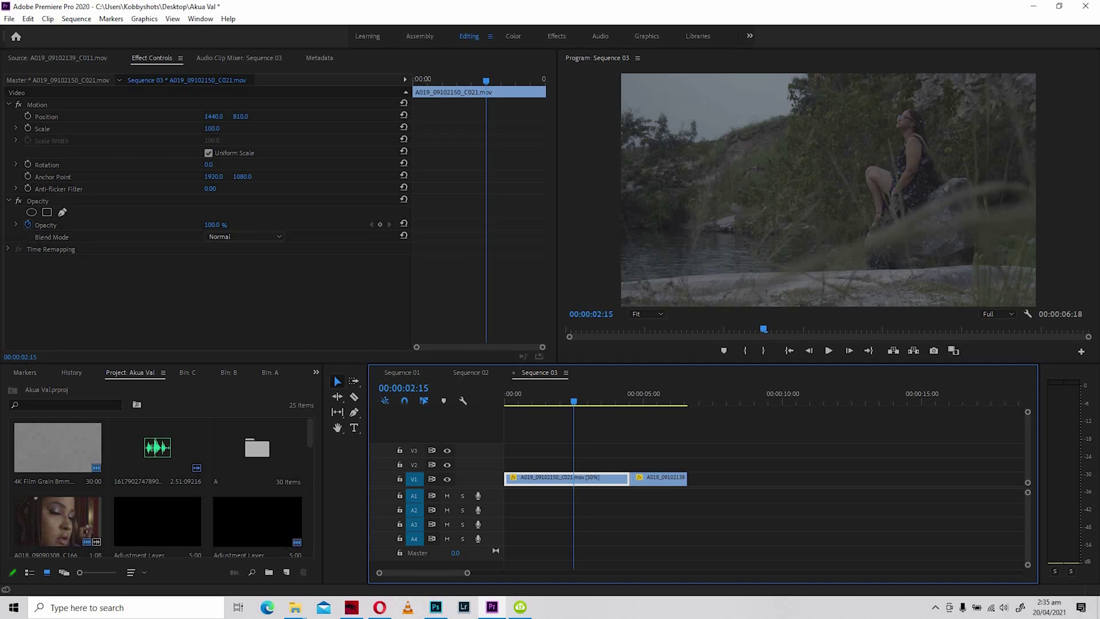
Step: Create an adjustment layer at 2880 x 1620, 30.00 fps, with square pixels
left_click(286, 572)
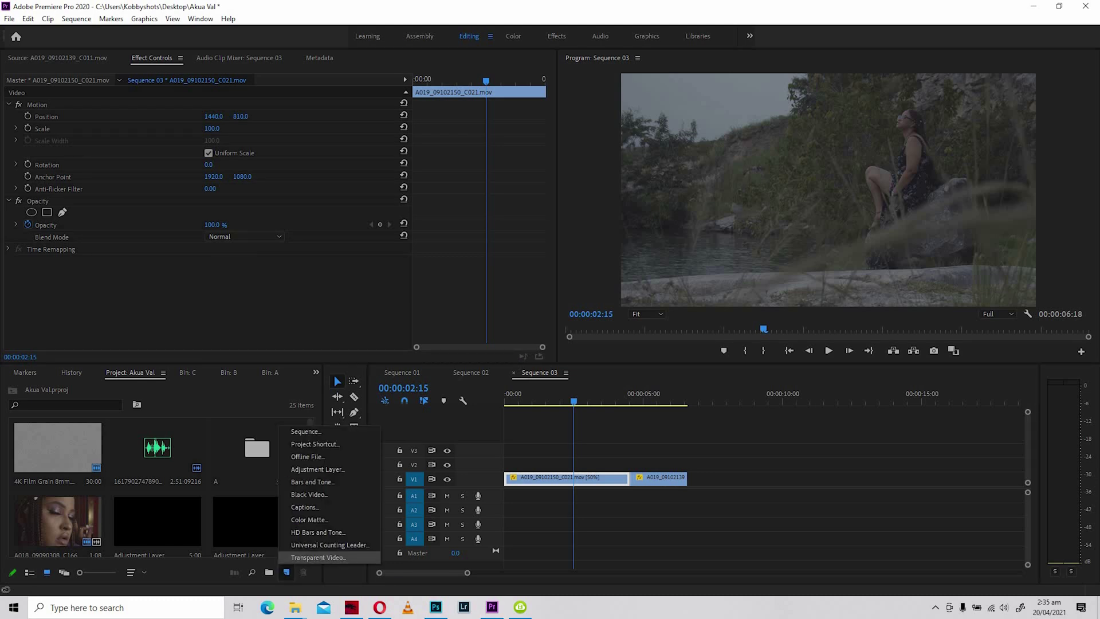
left_click(318, 469)
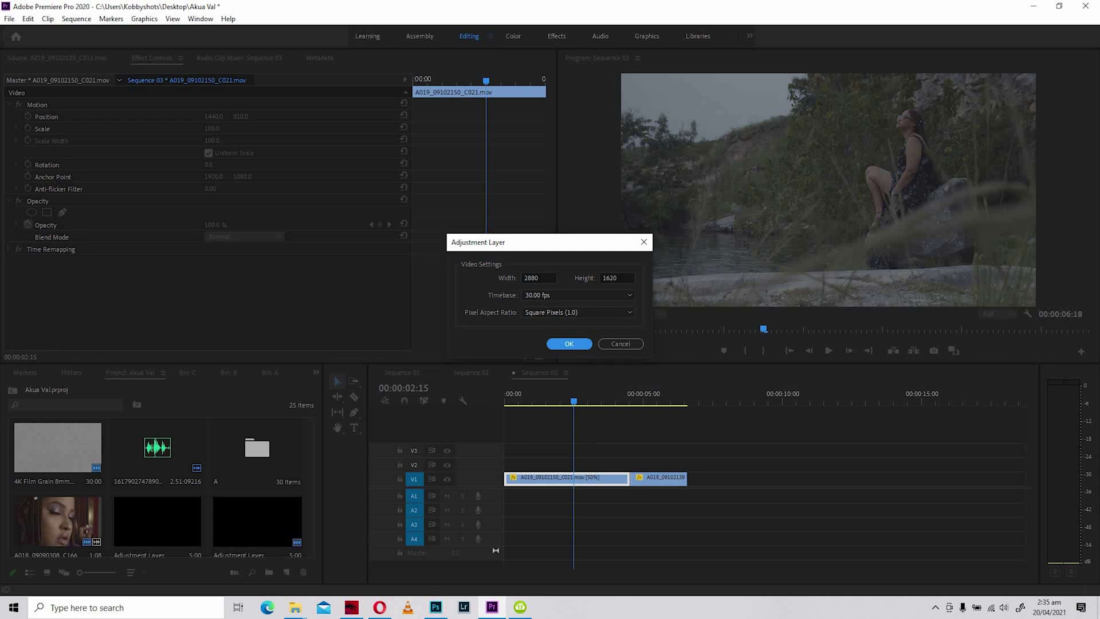
left_click(569, 343)
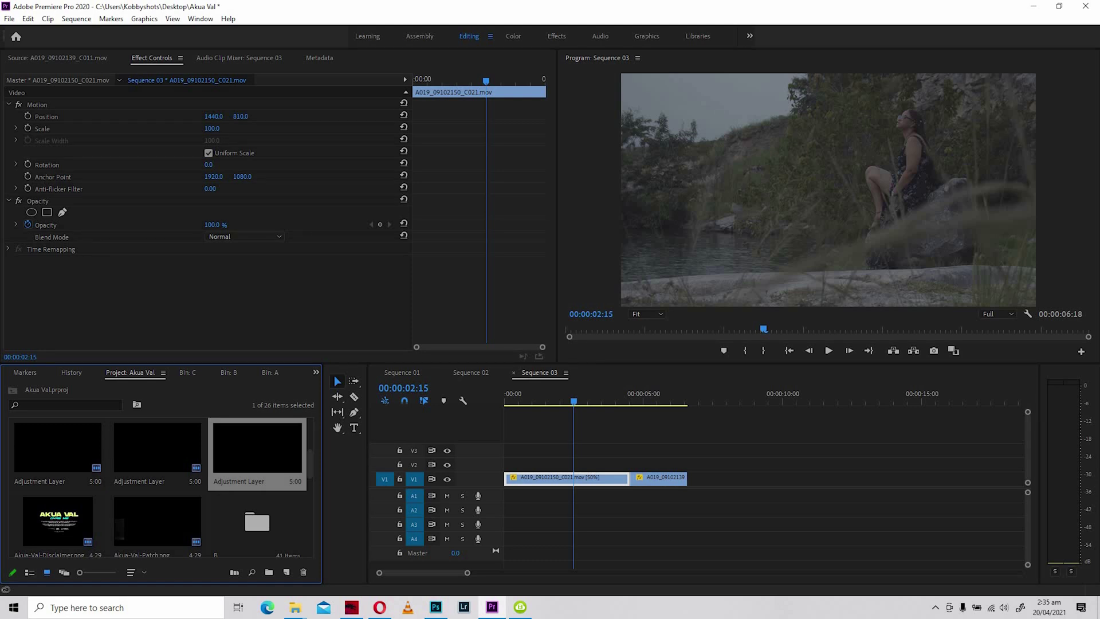
Step: Place the new adjustment layer on V2 at the sequence start and trim it to the end of the first clip
left_click_drag(257, 453, 533, 463)
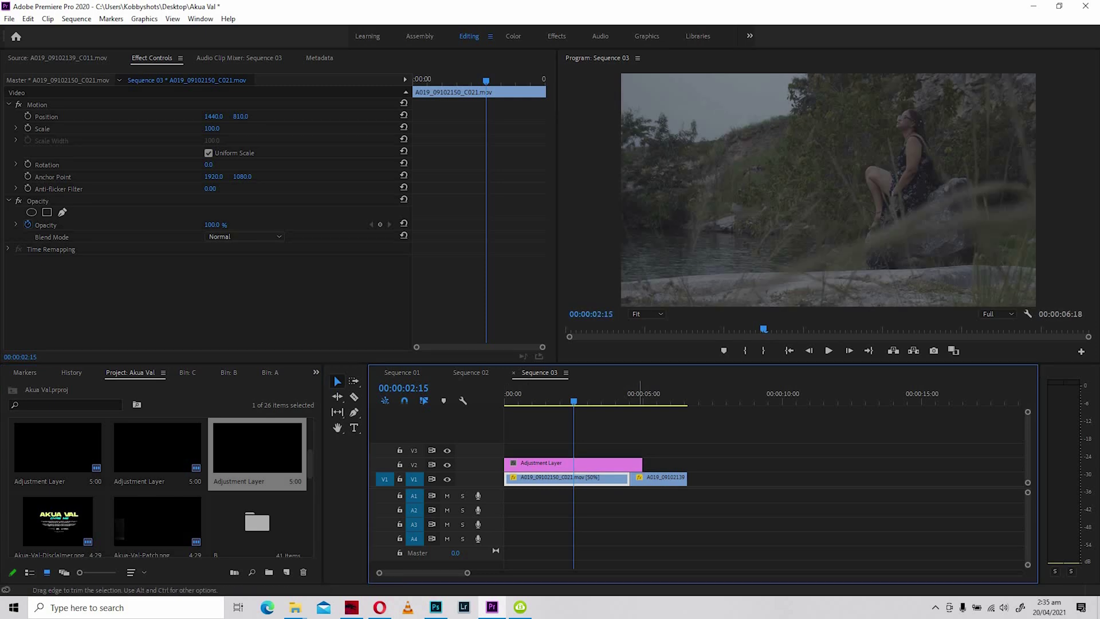
left_click_drag(642, 463, 629, 463)
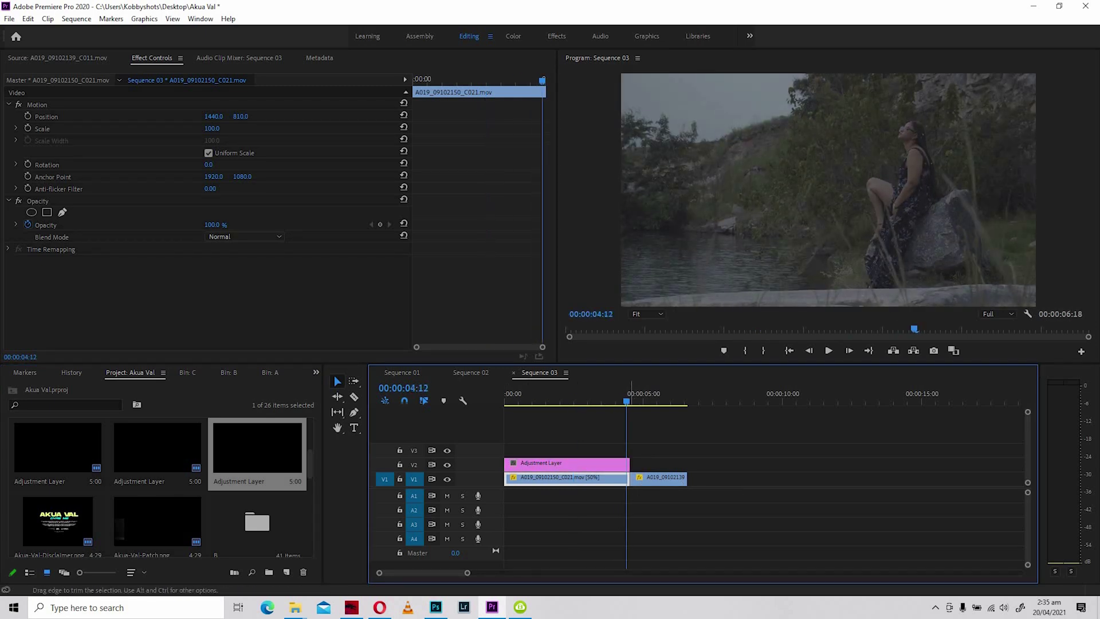
left_click_drag(630, 463, 687, 463)
left_click_drag(659, 395, 527, 395)
left_click_drag(686, 464, 629, 464)
Step: Duplicate the adjustment layer on V2 over the second clip and trim the copy to that clip's end
key("space")
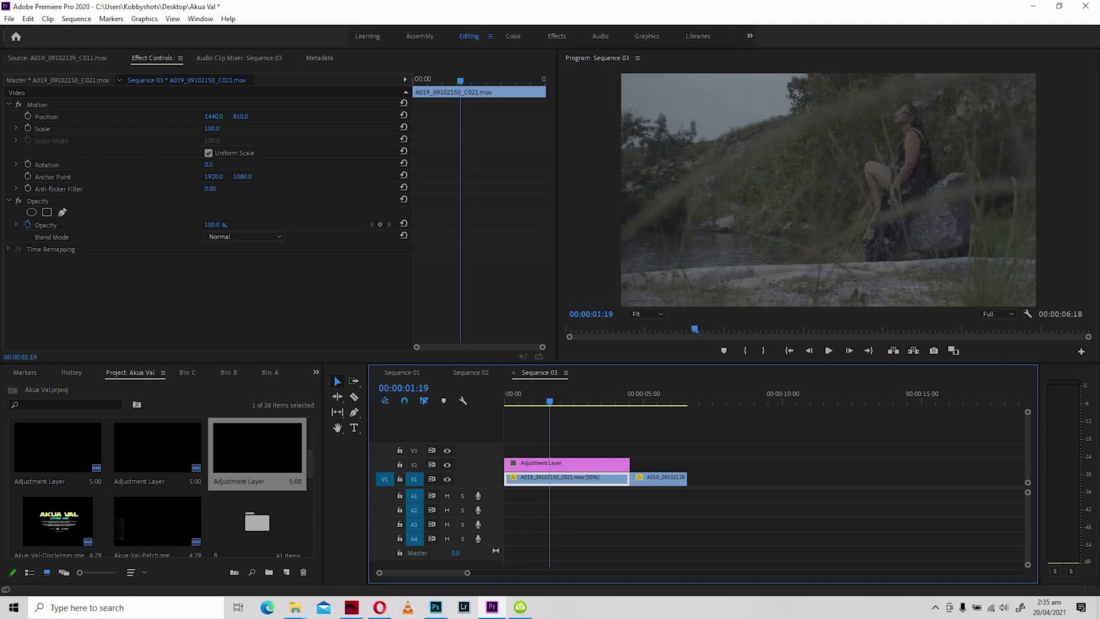
left_click_drag(510, 464, 637, 465)
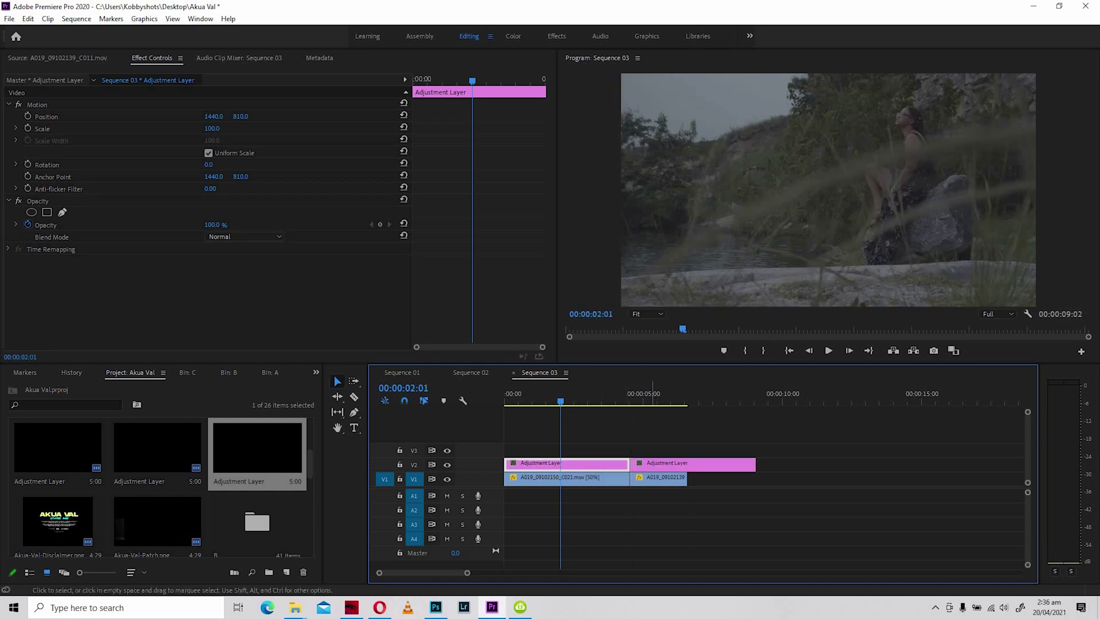
left_click_drag(755, 464, 687, 464)
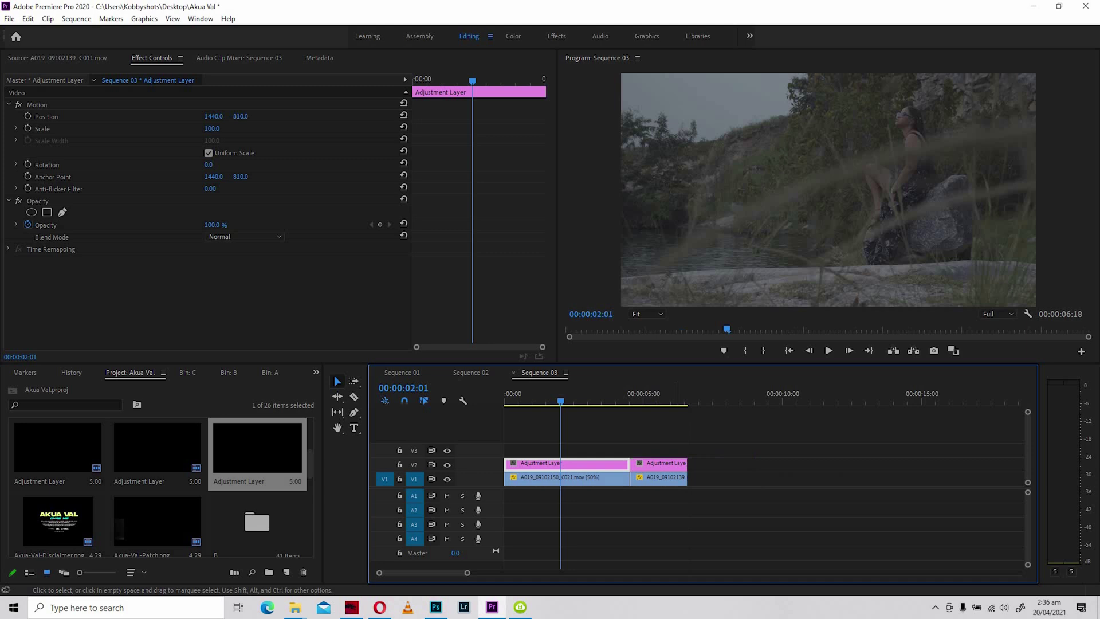
Step: Scrub and play the sequence to review both clips, and return the playhead to the start
left_click_drag(630, 395, 658, 395)
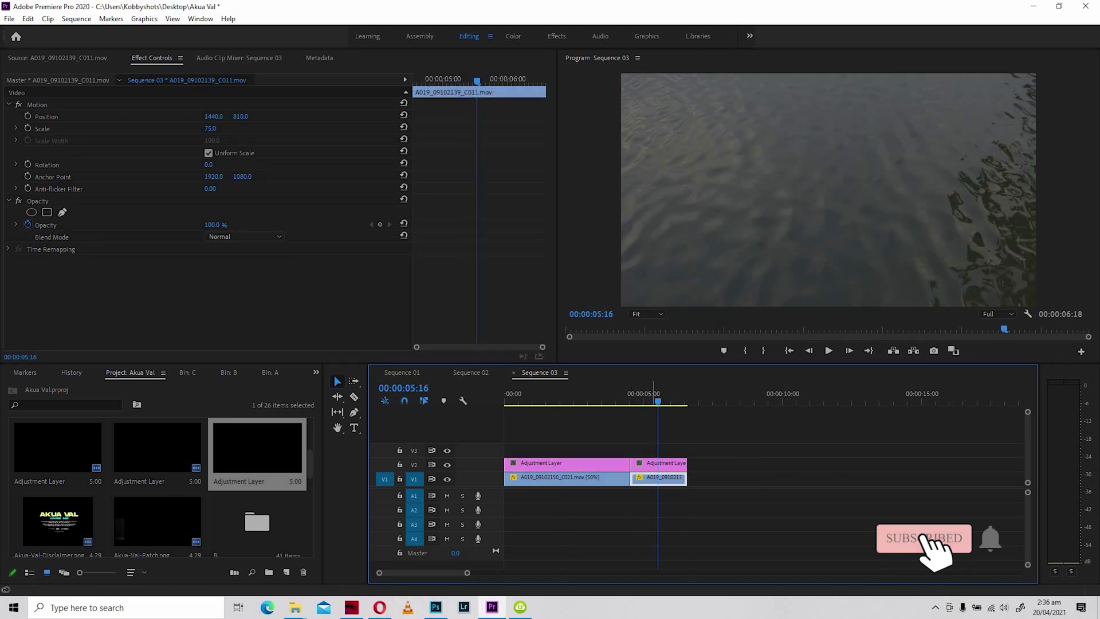
left_click_drag(654, 395, 505, 396)
key("Left")
key("space")
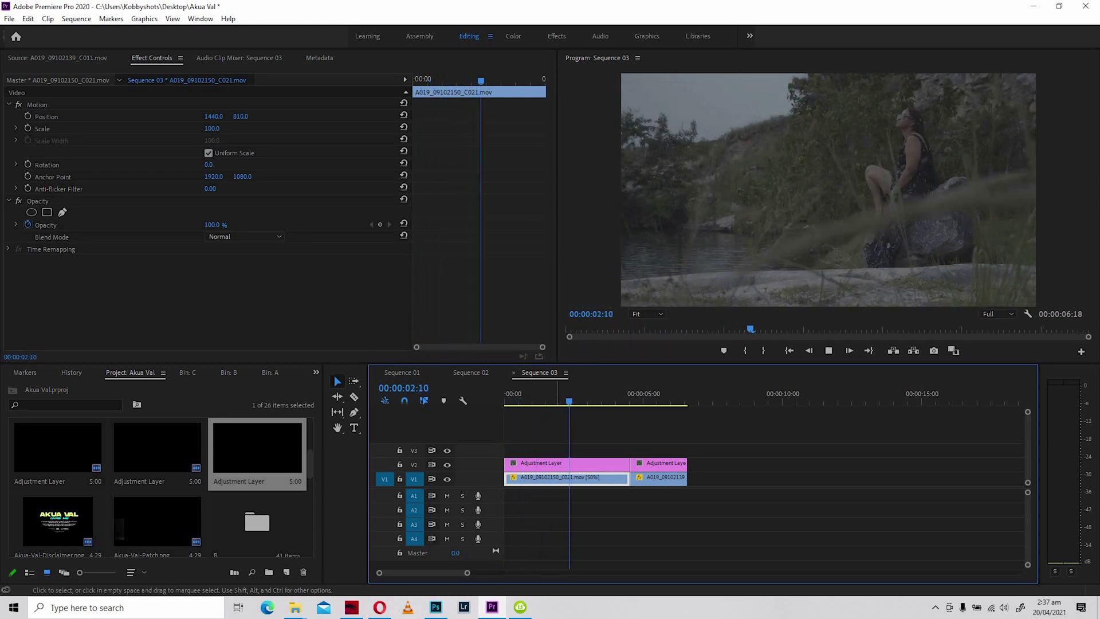
left_click_drag(580, 395, 506, 396)
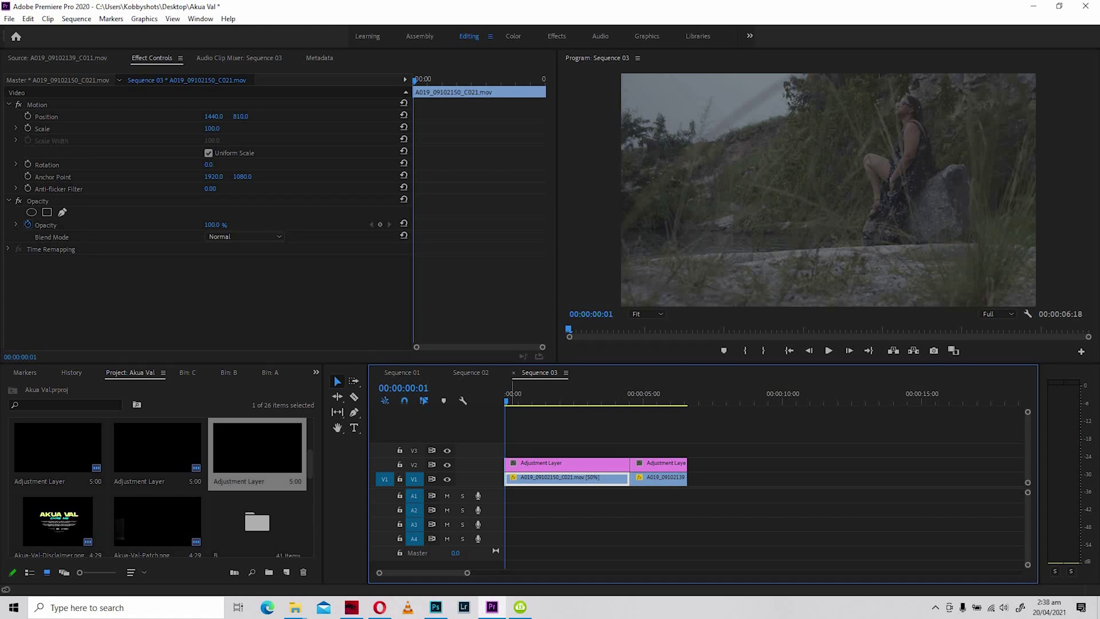
key("Left")
Step: Switch to the Color workspace with the first adjustment layer selected and search the effects for "lumetri color"
left_click(535, 465)
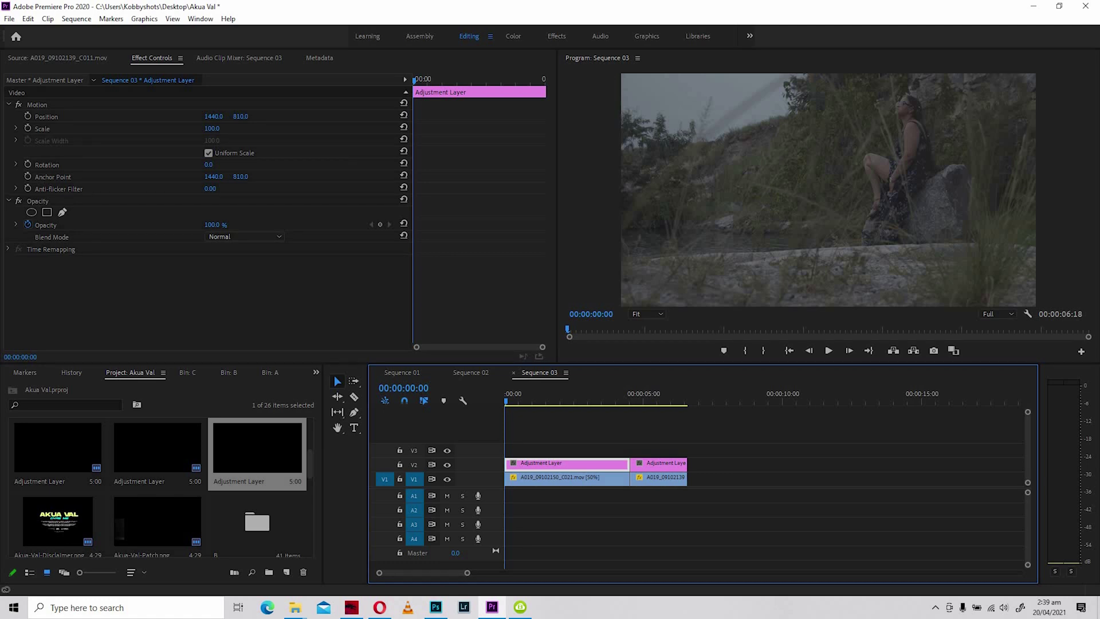
left_click(514, 37)
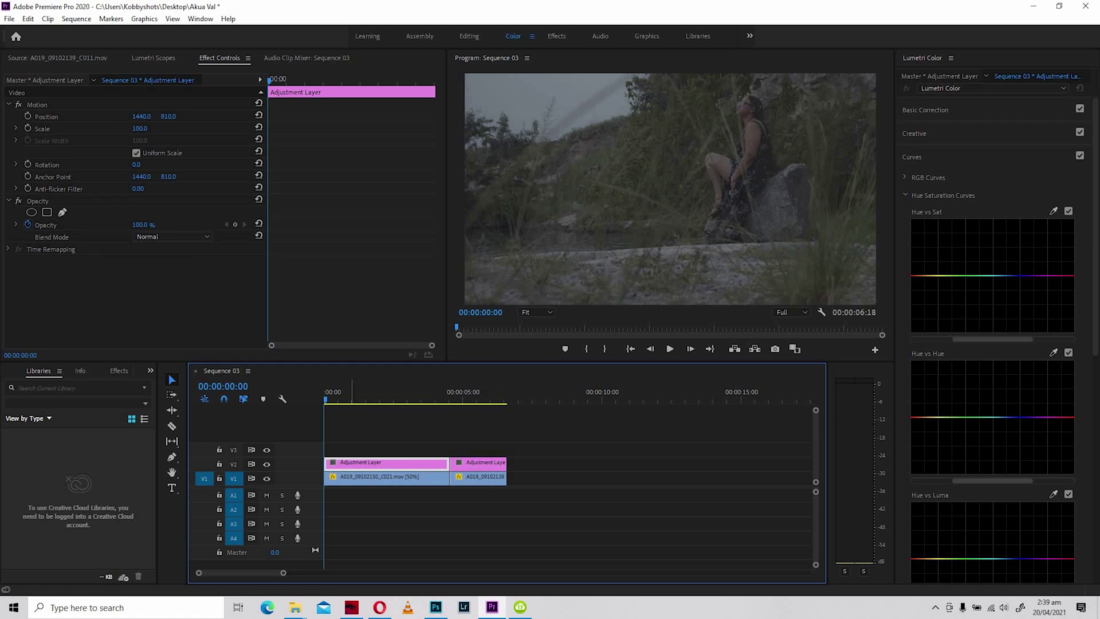
left_click(118, 371)
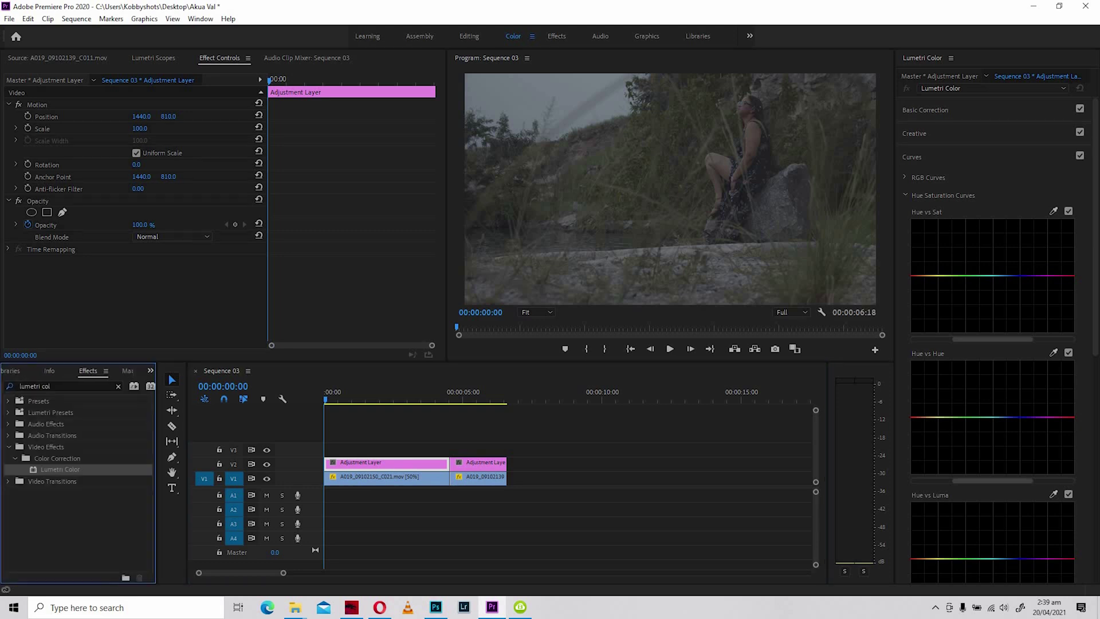
key("shift+f")
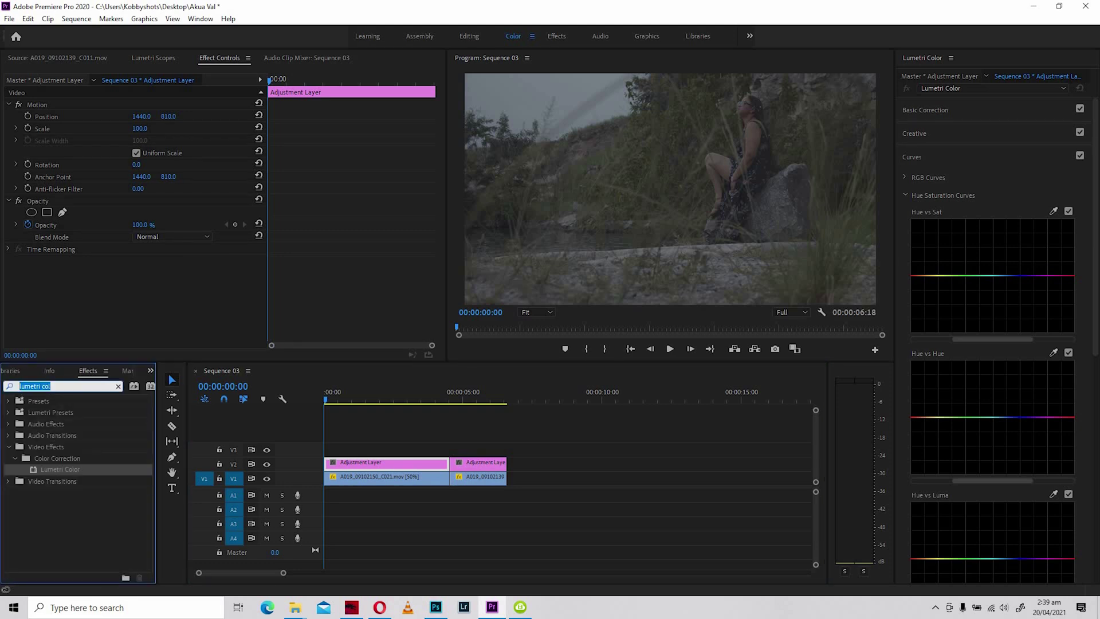
type("lu")
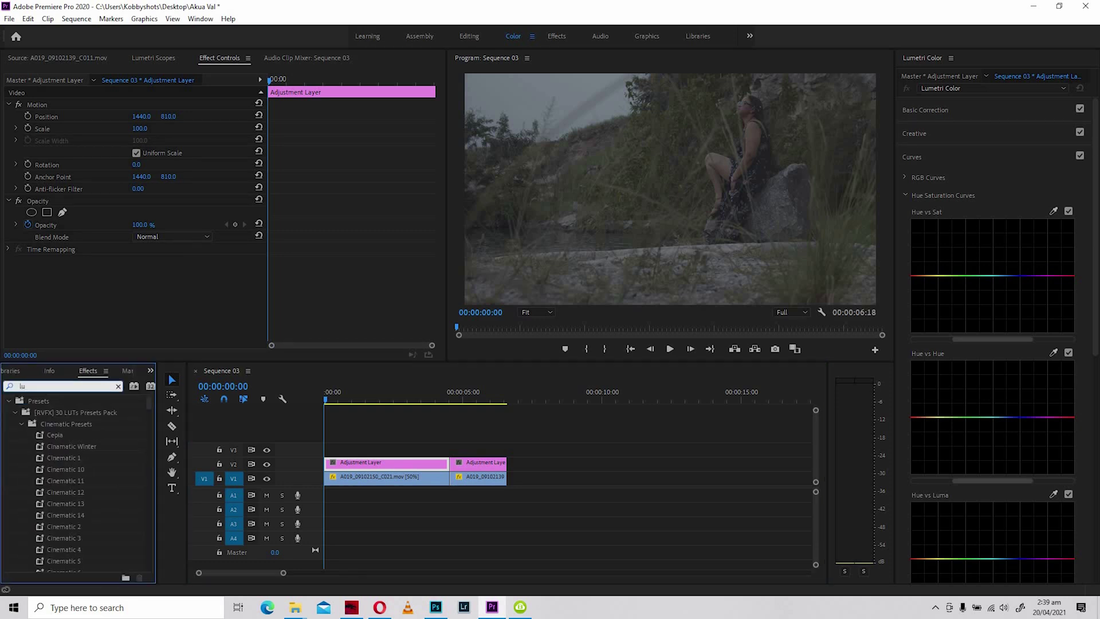
type("metri")
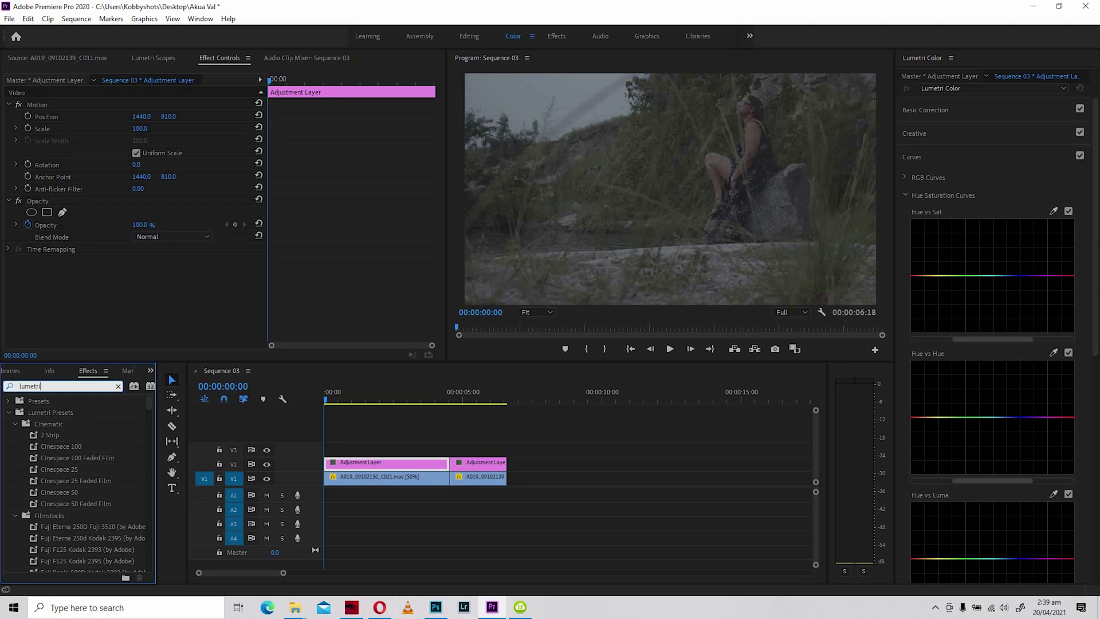
type(" col")
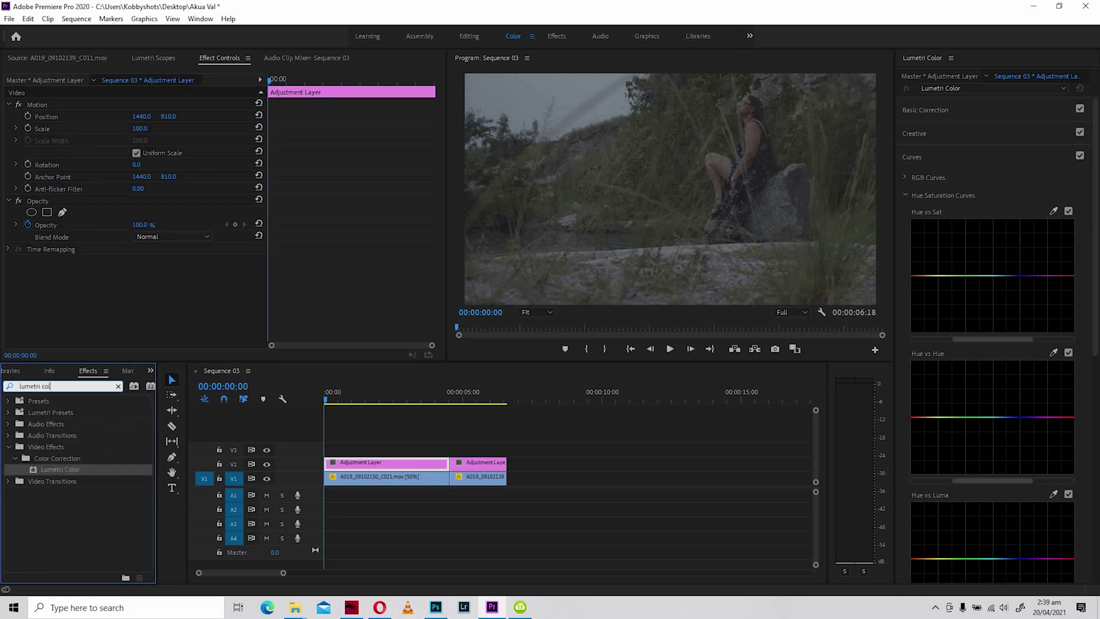
type("or")
Step: In Lumetri's Basic Correction, set the first adjustment layer's temperature to 14.6 and exposure to 1.2
left_click(925, 110)
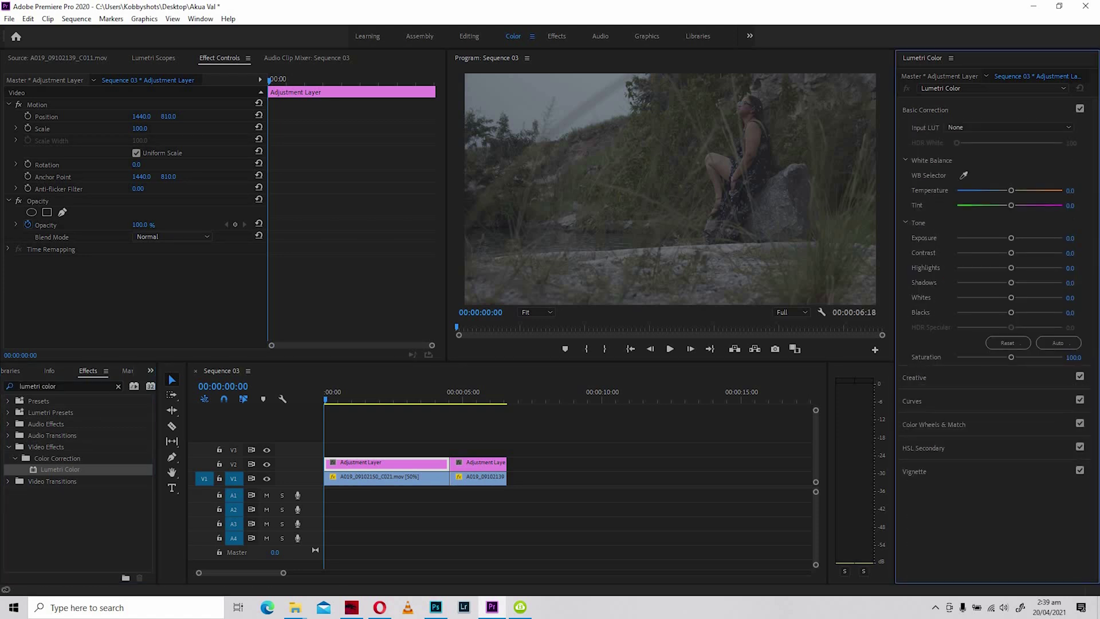
left_click_drag(1011, 190, 1003, 190)
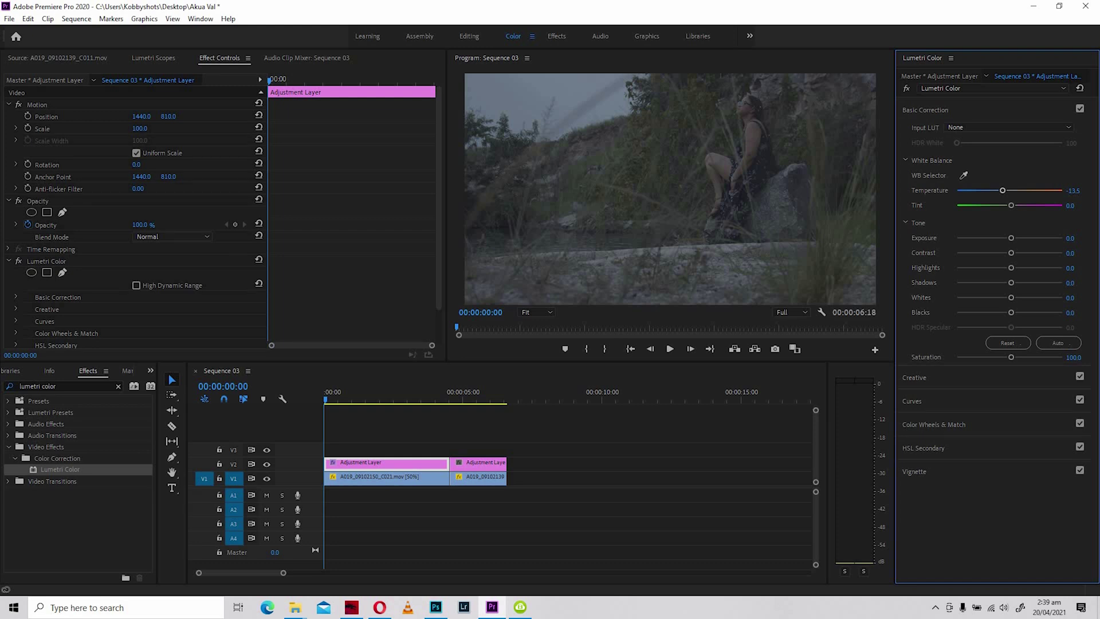
double_click(1003, 190)
mouse_move(1011, 190)
left_mouse_down()
mouse_move(993, 191)
mouse_move(1020, 190)
left_mouse_up()
left_click_drag(1011, 238, 1022, 238)
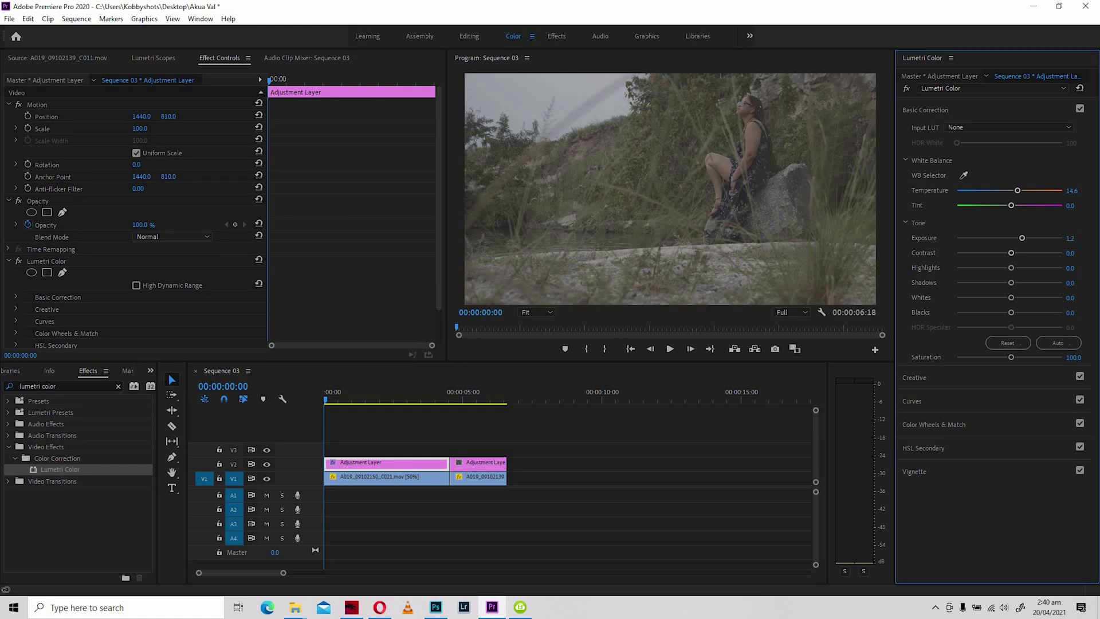
Step: Set the first adjustment layer's contrast to 56.8, highlights to 16.8 and whites to 20.0
left_click_drag(1012, 253, 1040, 252)
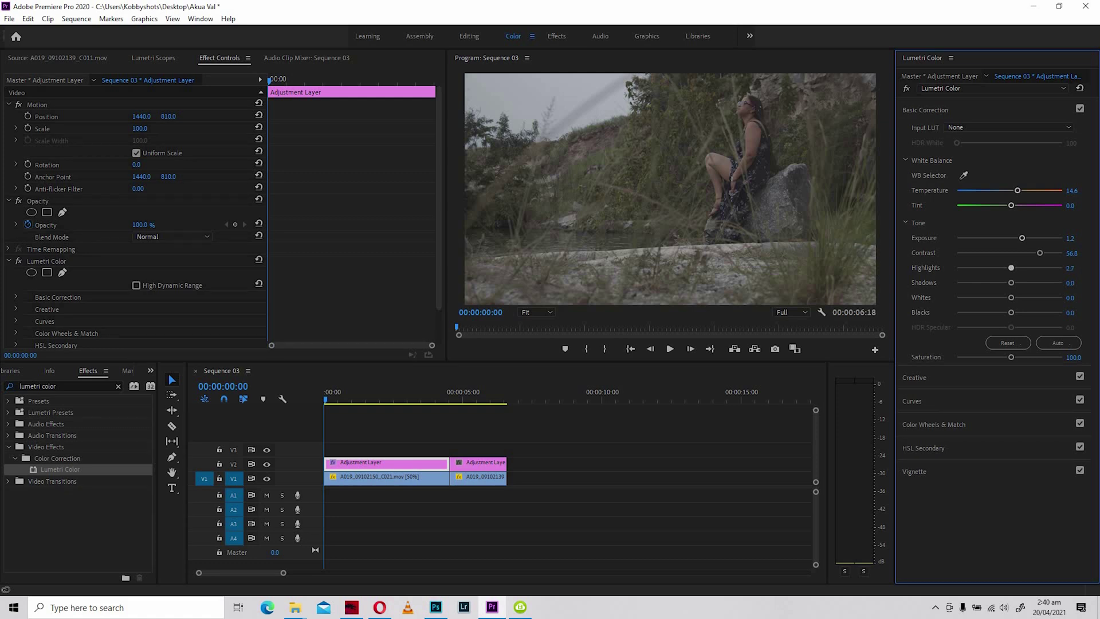
mouse_move(1012, 267)
left_mouse_down()
mouse_move(1039, 268)
mouse_move(1019, 267)
left_mouse_up()
left_click_drag(1012, 297, 1020, 297)
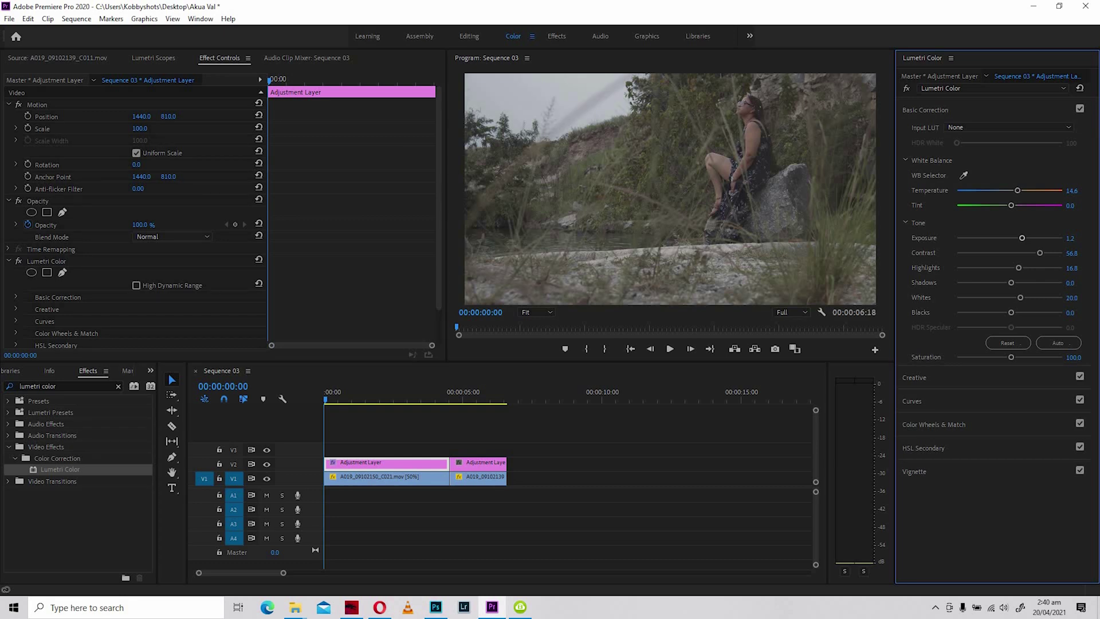
Step: Refine the basic correction with temperature 27.6, contrast 57.8 and blacks -3.8, keeping saturation at 100.0
left_click_drag(1018, 190, 1025, 190)
left_click_drag(1040, 253, 1040, 252)
left_click_drag(1012, 312, 1009, 312)
left_click(957, 378)
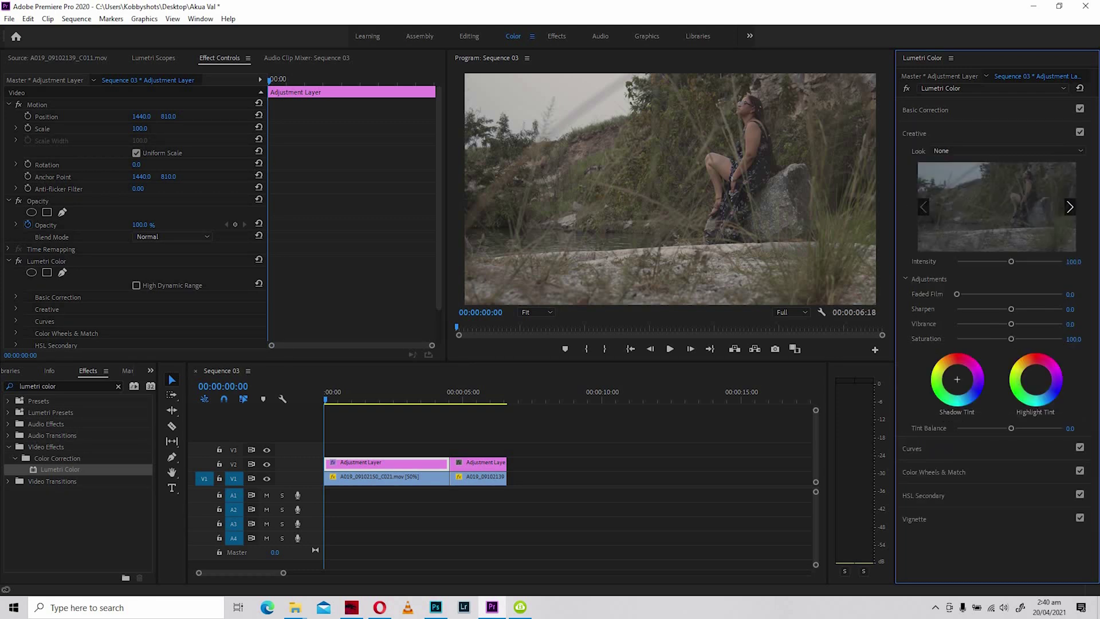
left_click(940, 110)
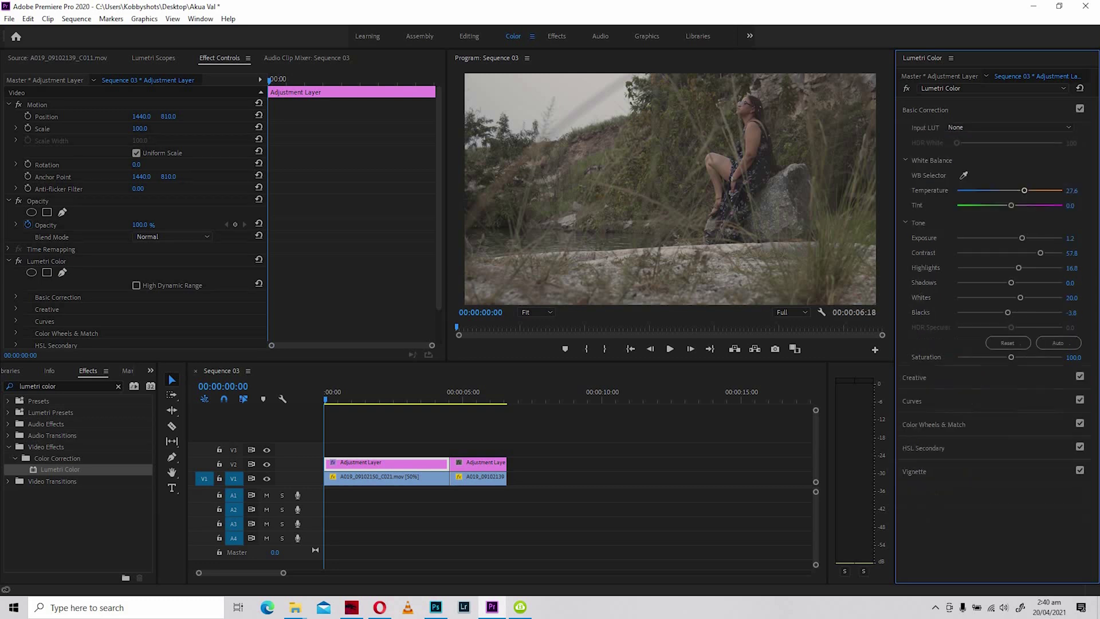
mouse_move(1012, 358)
left_mouse_down()
mouse_move(1026, 357)
mouse_move(1012, 357)
left_mouse_up()
Step: In Lumetri's Creative adjustments, set vibrance to 67.6 and adjust the shadow and highlight tints
left_click(940, 378)
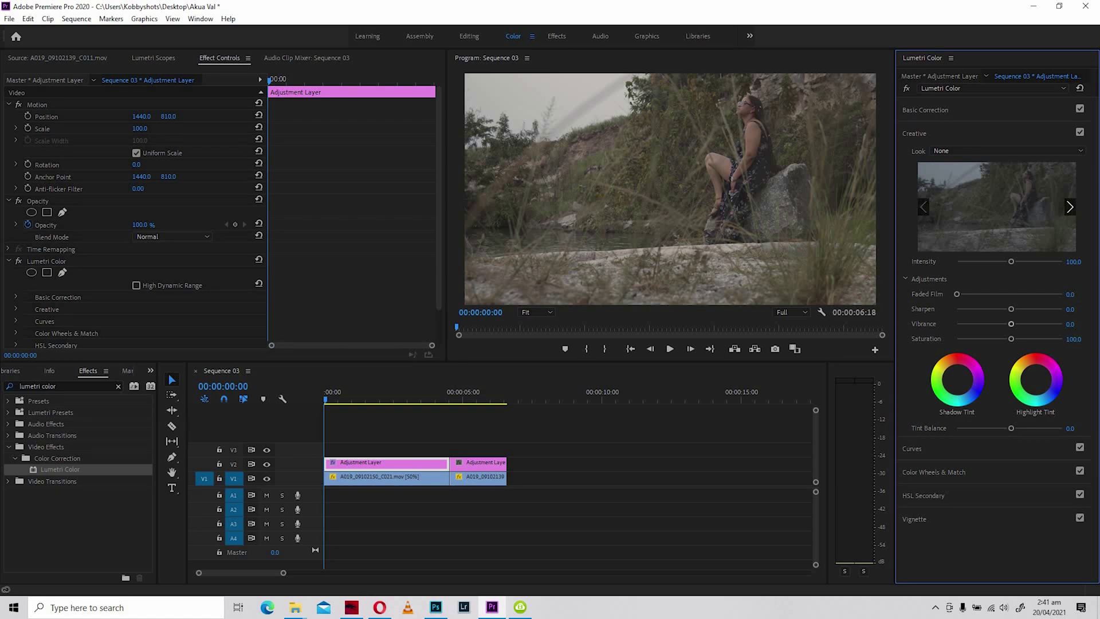
left_click_drag(1012, 323, 1034, 324)
left_click_drag(1036, 324, 1038, 324)
left_click_drag(1038, 324, 1046, 324)
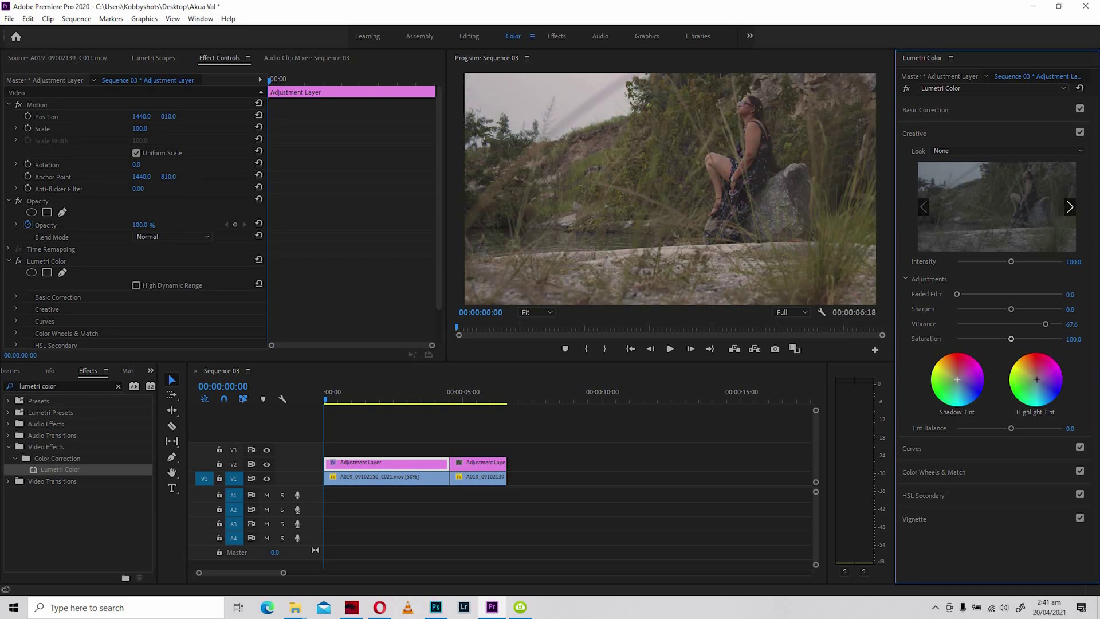
double_click(975, 370)
left_click_drag(1037, 388, 1038, 389)
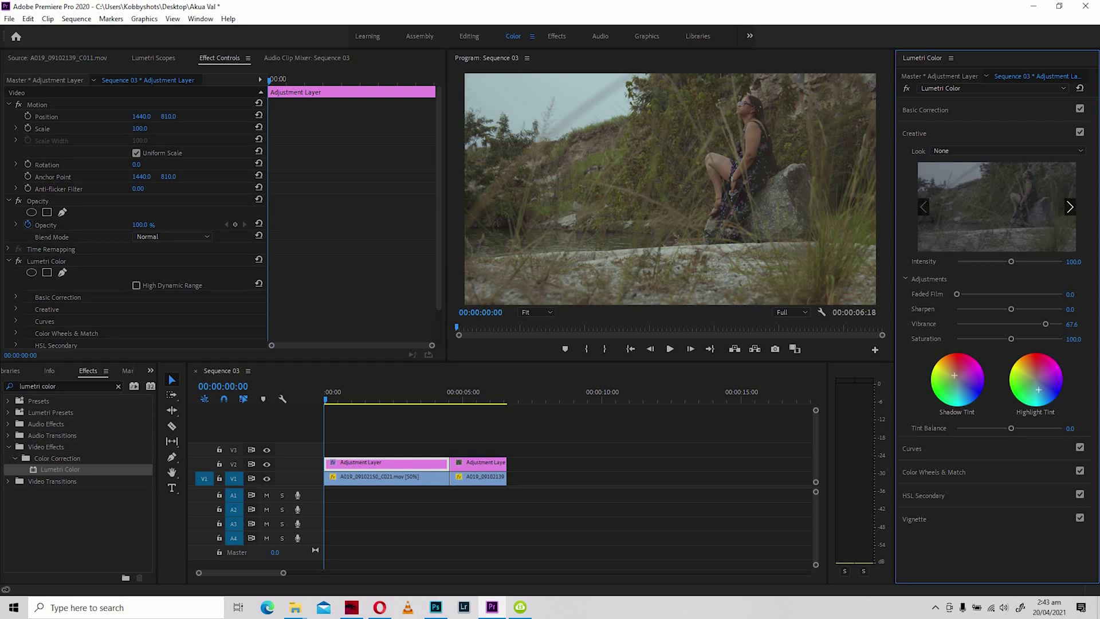
Step: Raise the green range with a bounded peak in both the Hue vs Sat and Hue vs Hue curves
left_click(912, 449)
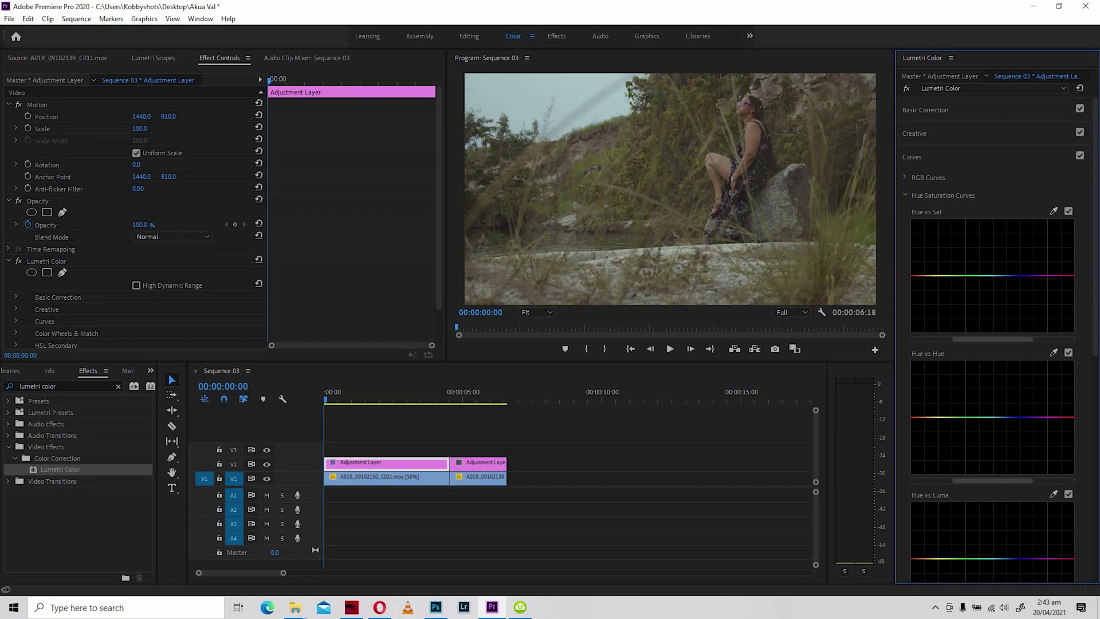
left_click(983, 276)
left_click_drag(965, 276, 961, 254)
left_click_drag(961, 417, 961, 388)
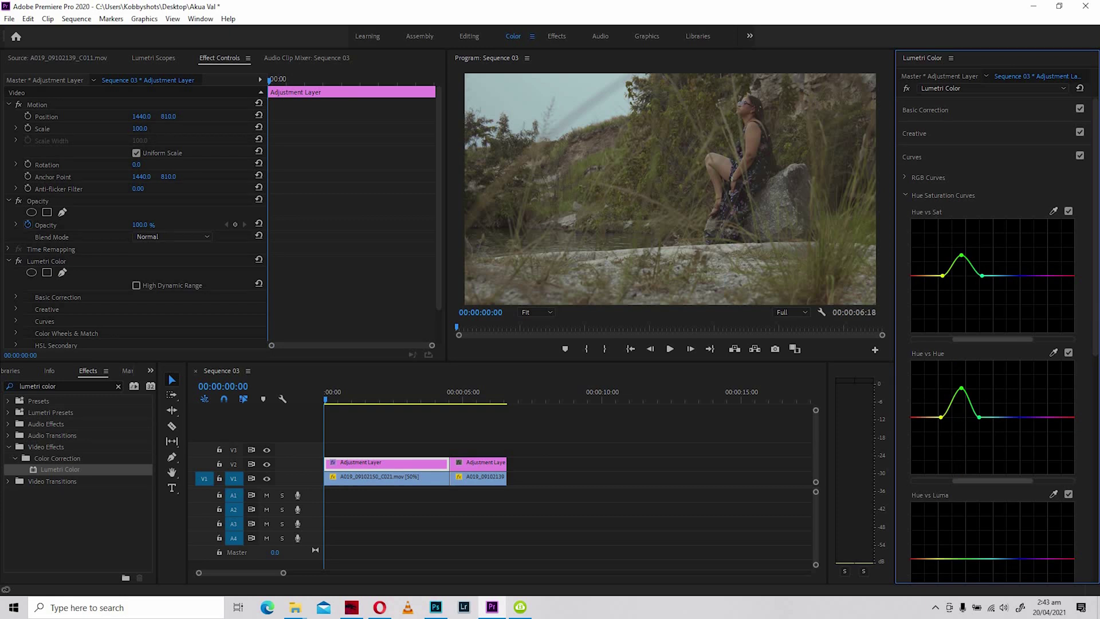
Step: Raise the yellow point in the Hue vs Hue and Hue vs Sat curves, anchoring both curves at orange
left_click_drag(941, 417, 940, 405)
left_click_drag(943, 410, 941, 408)
left_click_drag(941, 408, 943, 408)
mouse_move(944, 408)
left_mouse_down()
mouse_move(966, 390)
mouse_move(944, 408)
left_mouse_up()
left_click_drag(943, 276, 940, 264)
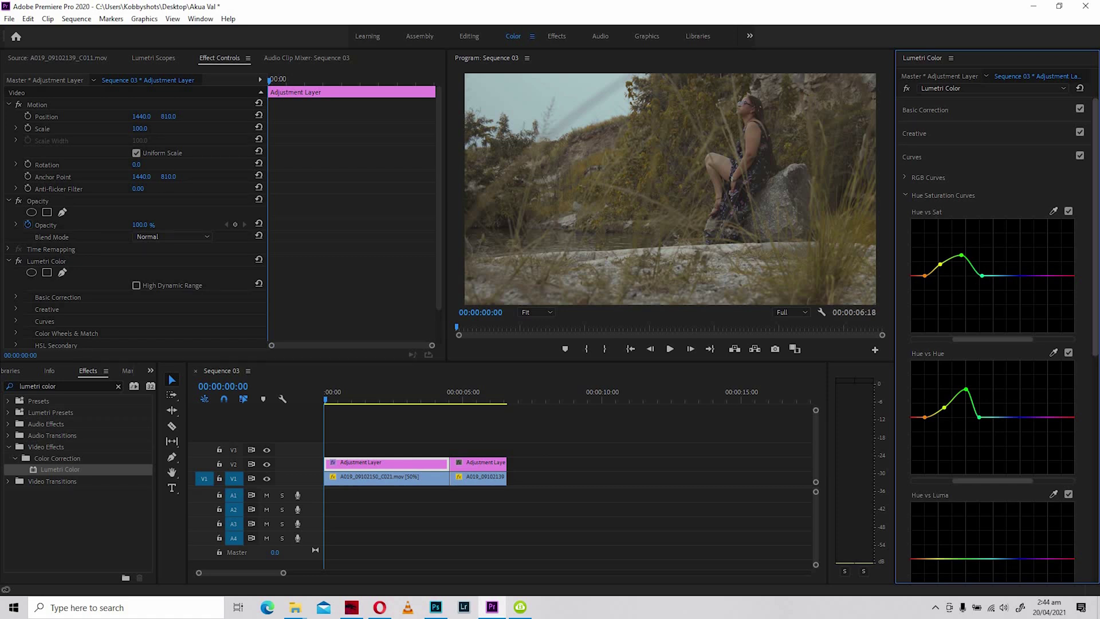
Step: Add a raised yellow-green peak to the Hue vs Luma curve, bounded by points at orange and green
scroll(993, 344, "down", 5)
scroll(992, 344, "up", 2)
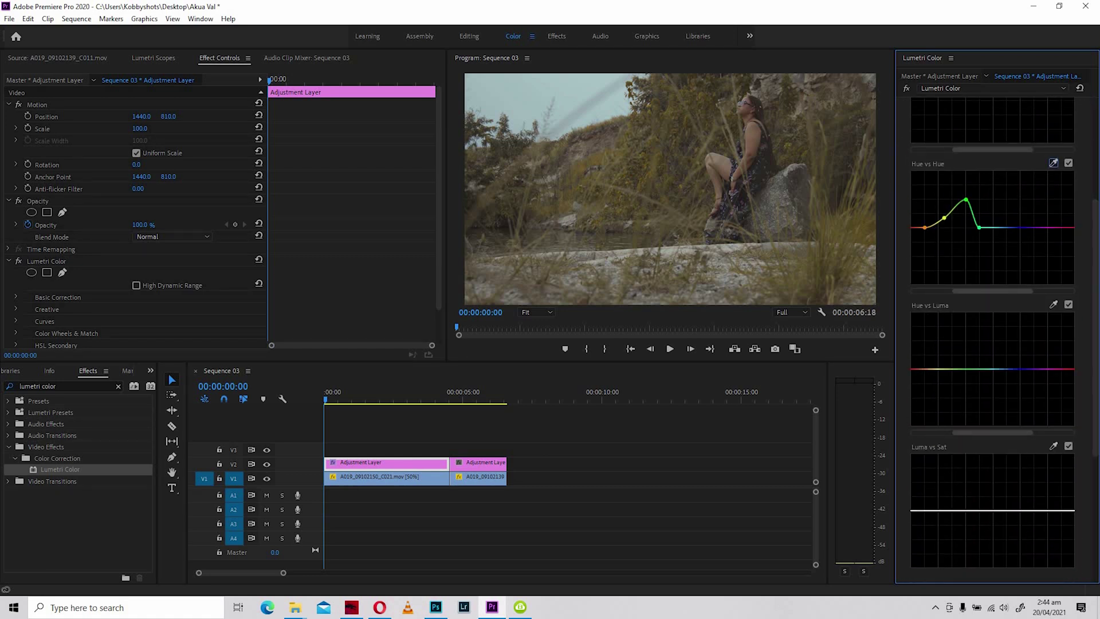
left_click(929, 368)
left_click_drag(958, 369, 953, 348)
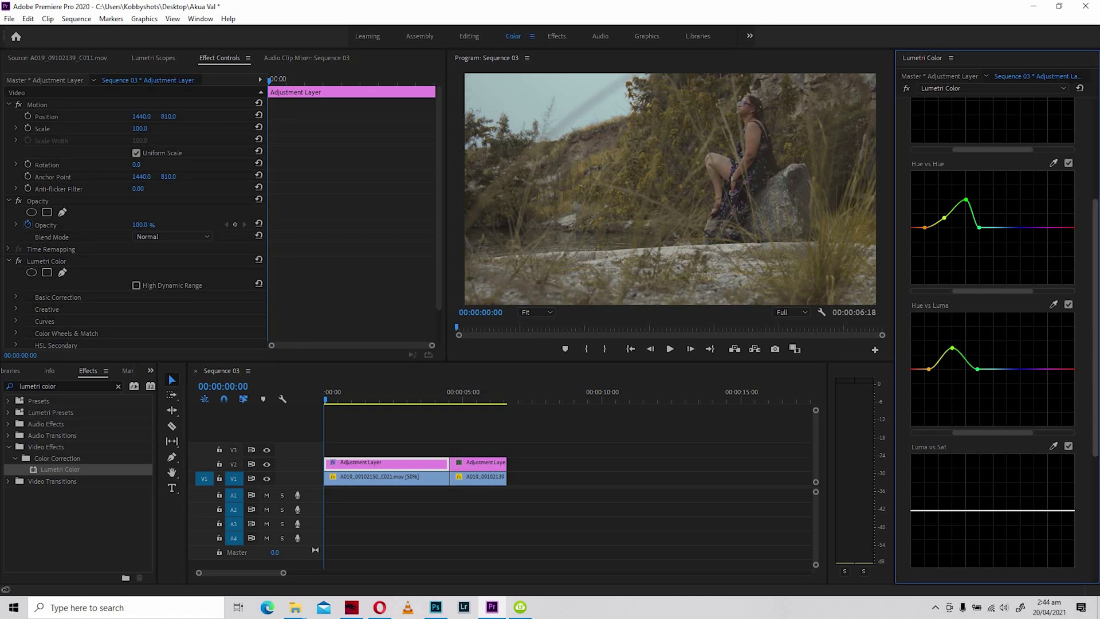
scroll(993, 344, "down", 3)
scroll(993, 344, "up", 5)
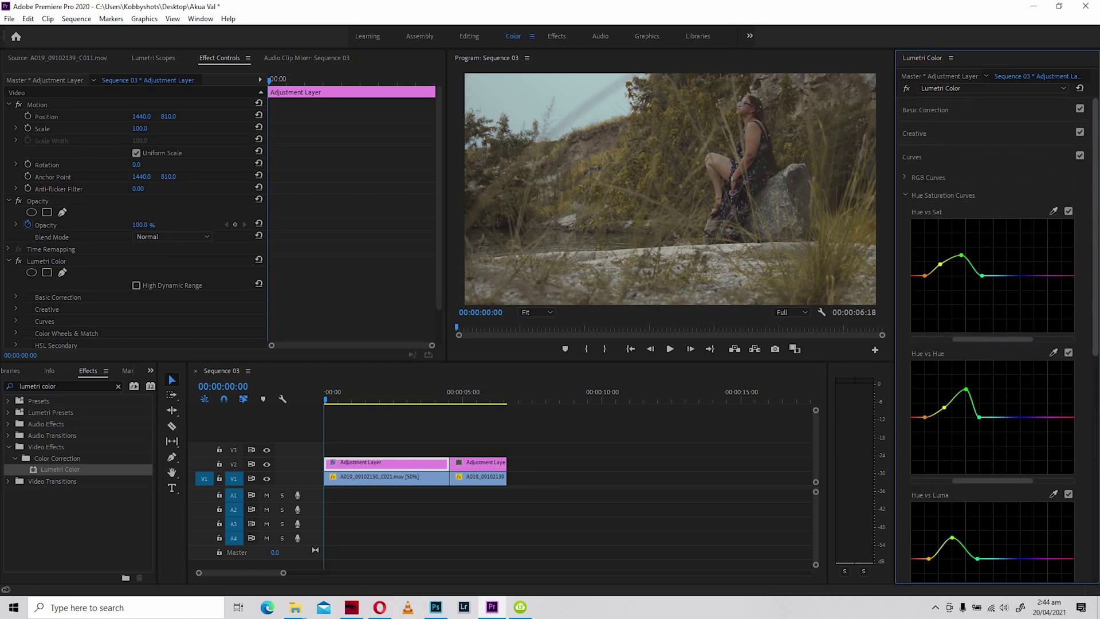
Step: Raise the creative vibrance further and set highlights to 61.1, whites to 39.5 and blacks to -25.4, with a slight magenta tint
left_click(914, 134)
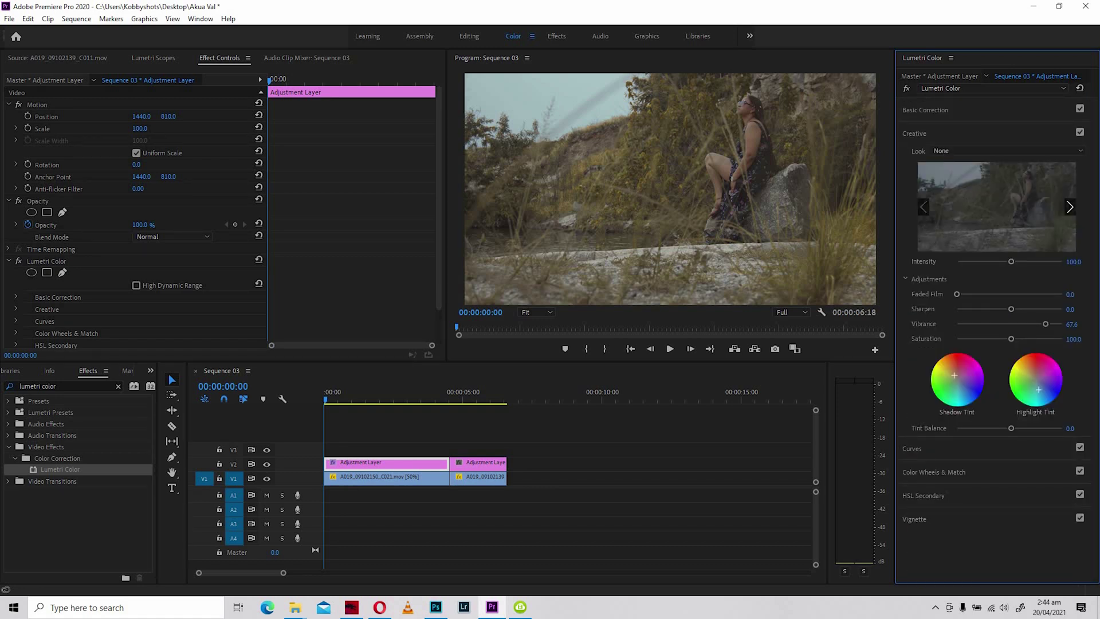
left_click_drag(1046, 324, 1056, 323)
left_click(925, 110)
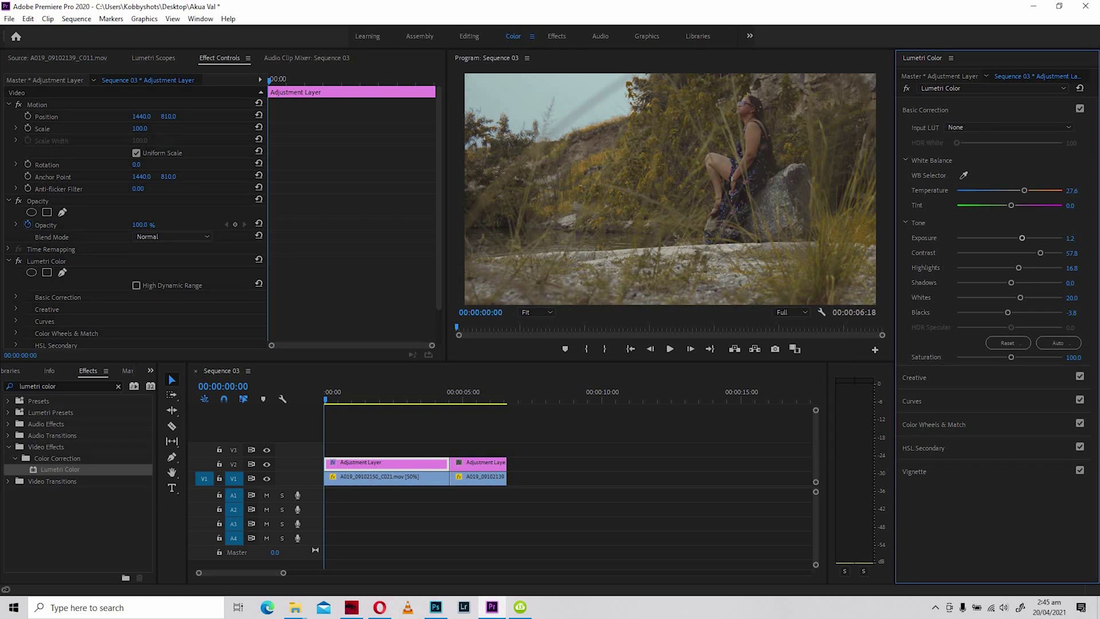
left_click_drag(1019, 268, 997, 313)
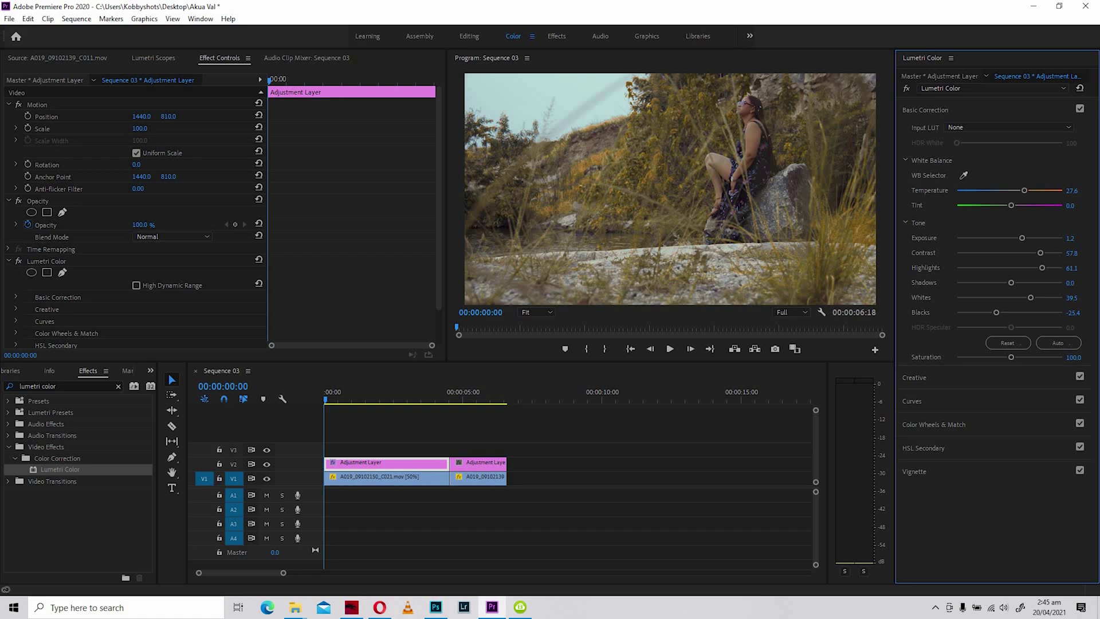
left_click_drag(1012, 205, 1013, 205)
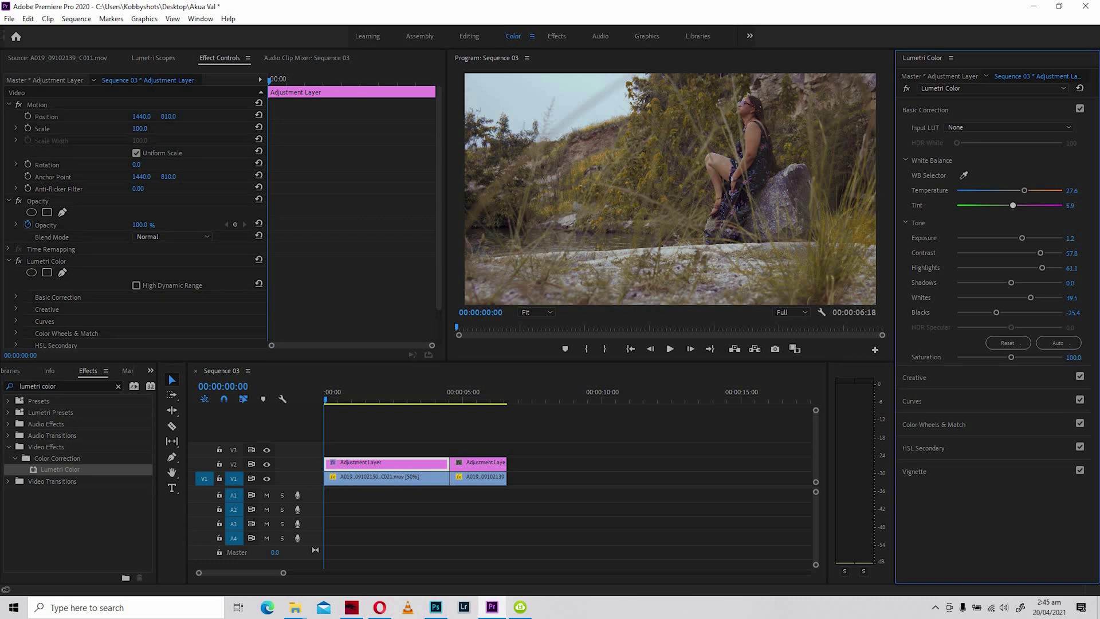
left_click_drag(1013, 206, 1013, 206)
Step: Apply a vignette with amount -1.9, midpoint 60.5, roundness -60.0 and feather 41.1
left_click(914, 471)
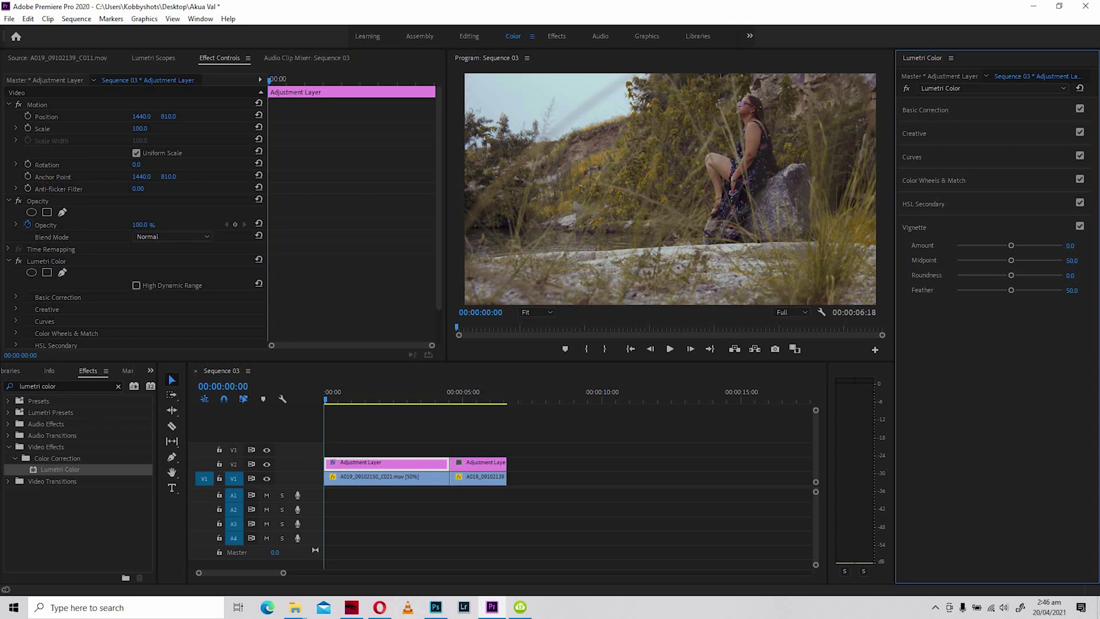
mouse_move(1011, 245)
left_mouse_down()
mouse_move(983, 245)
mouse_move(1031, 246)
left_mouse_up()
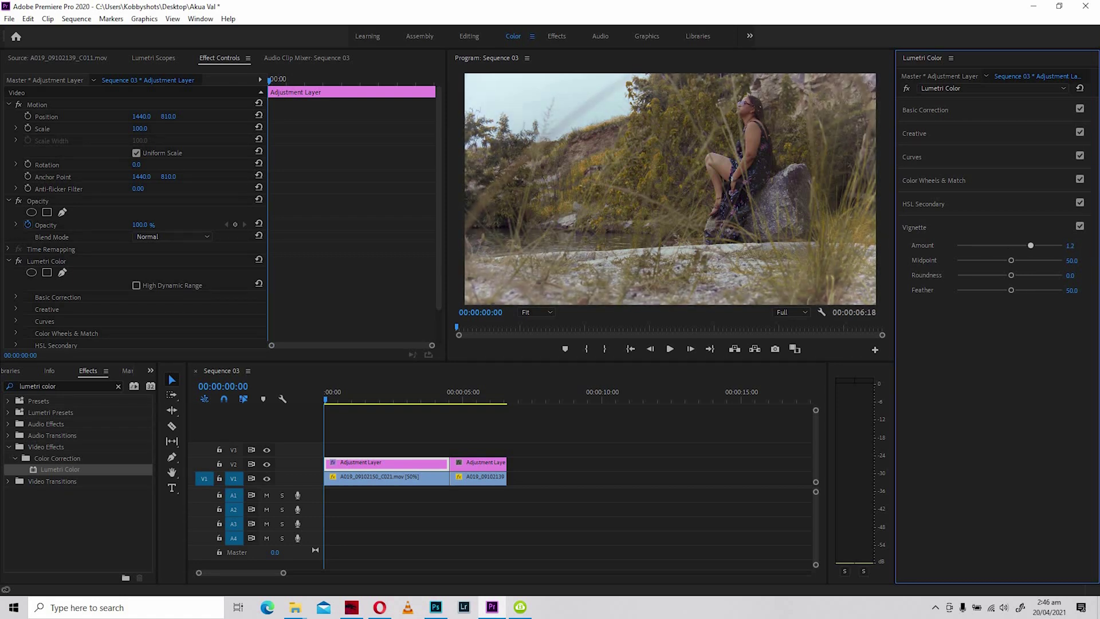
left_click_drag(1031, 246, 1001, 290)
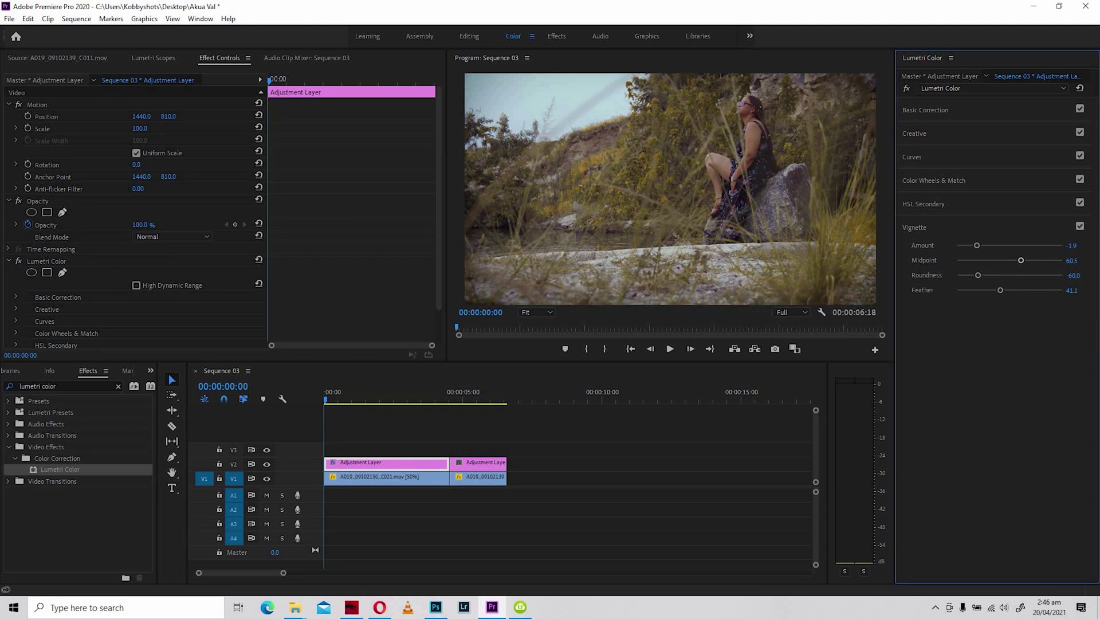
Step: Play back the first clip and toggle track V2's output to compare it with and without the grade
left_click(326, 398)
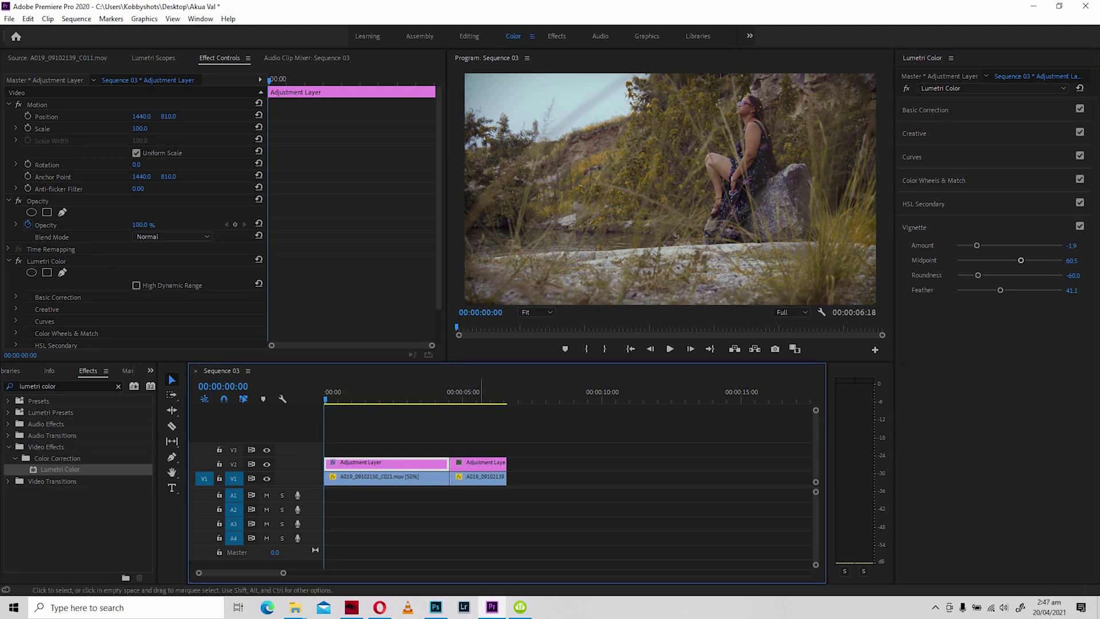
key("space")
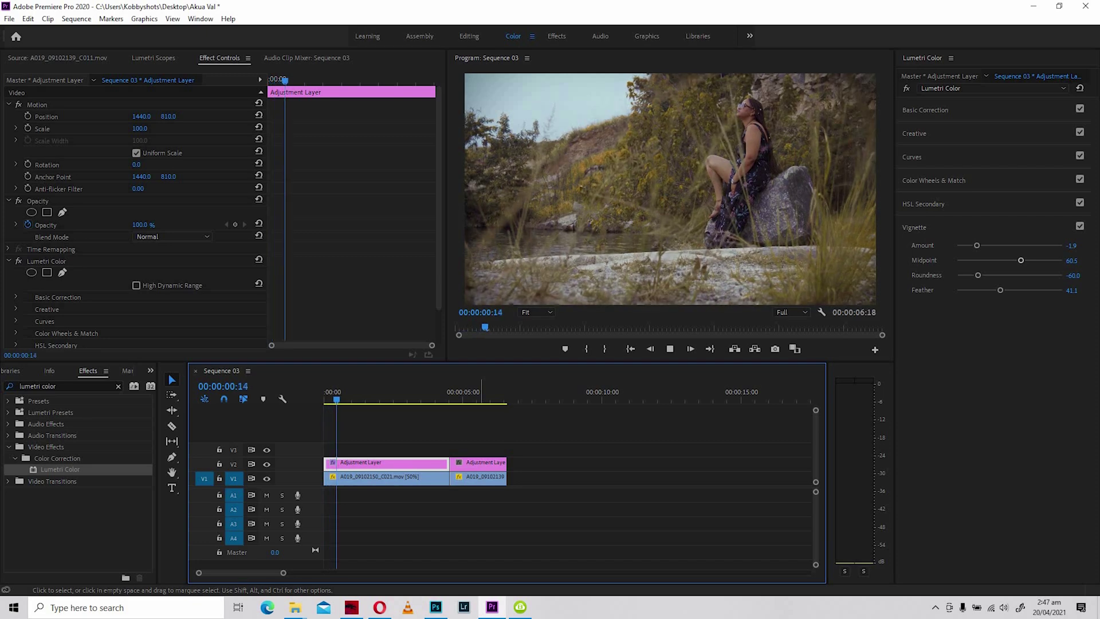
key("space")
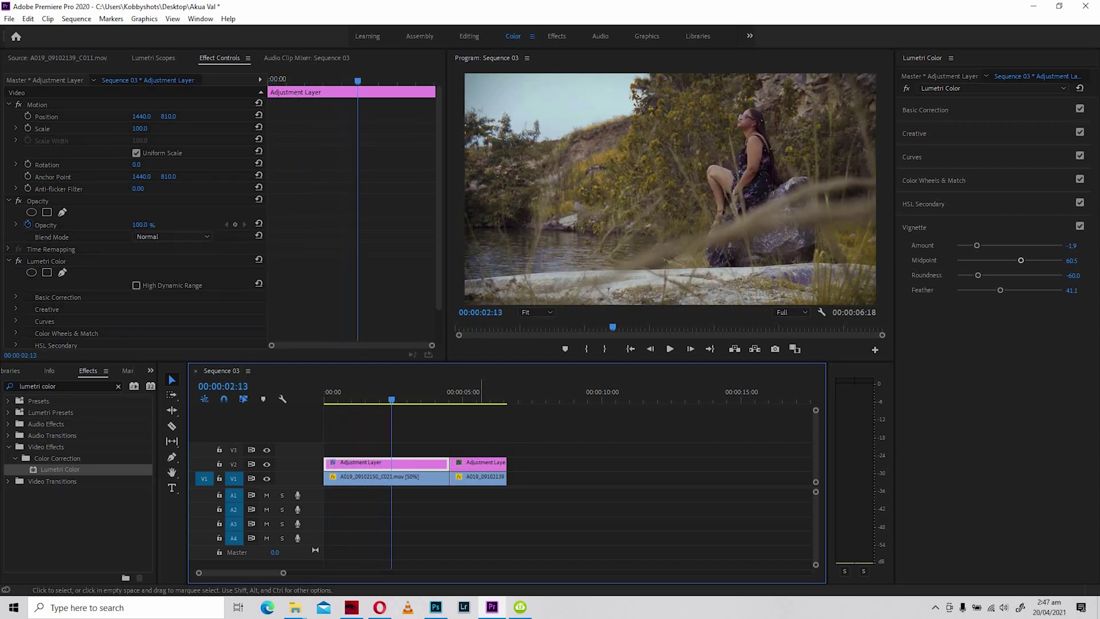
left_click(266, 464)
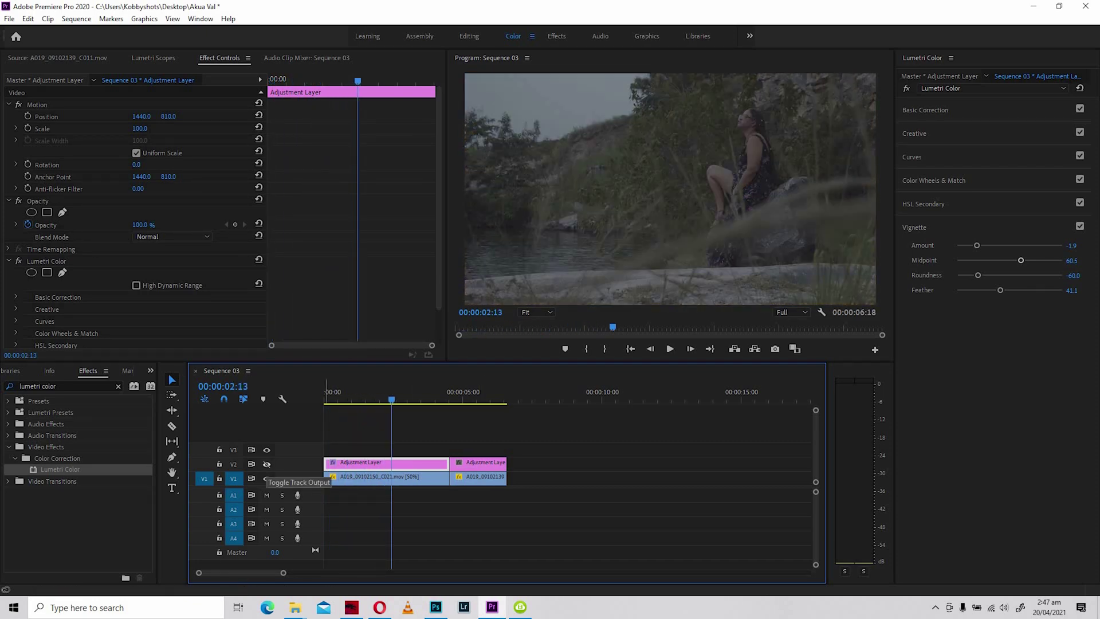
left_click(267, 464)
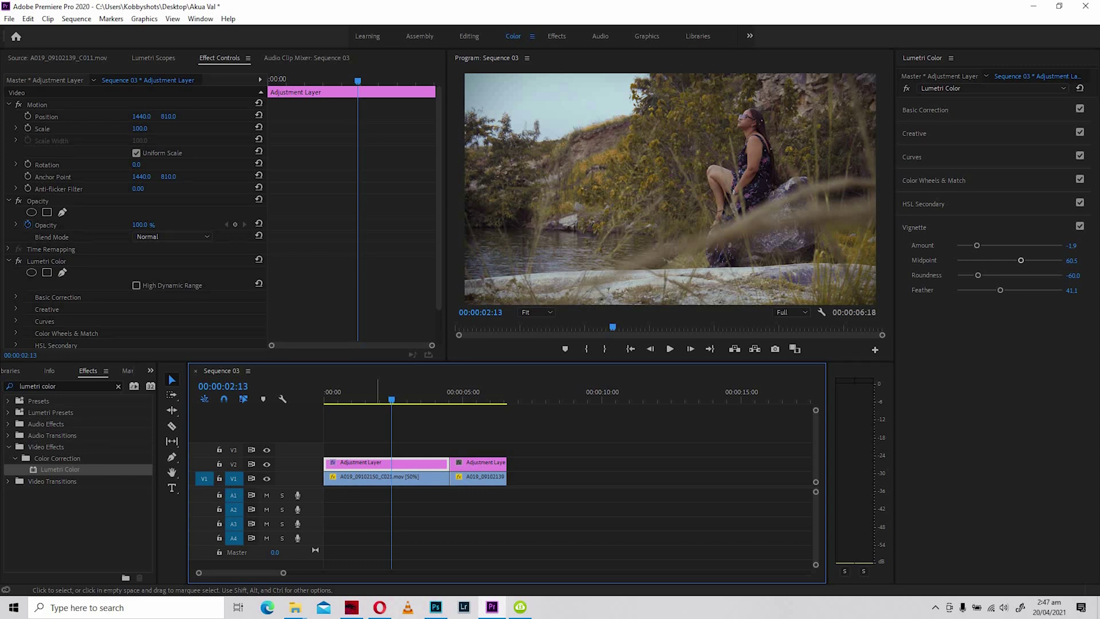
Step: On the adjustment layer over the water clip, set temperature to -73.0, contrast to 48.1, highlights to 61.1 and shadows to 33.0
left_click_drag(392, 398, 464, 397)
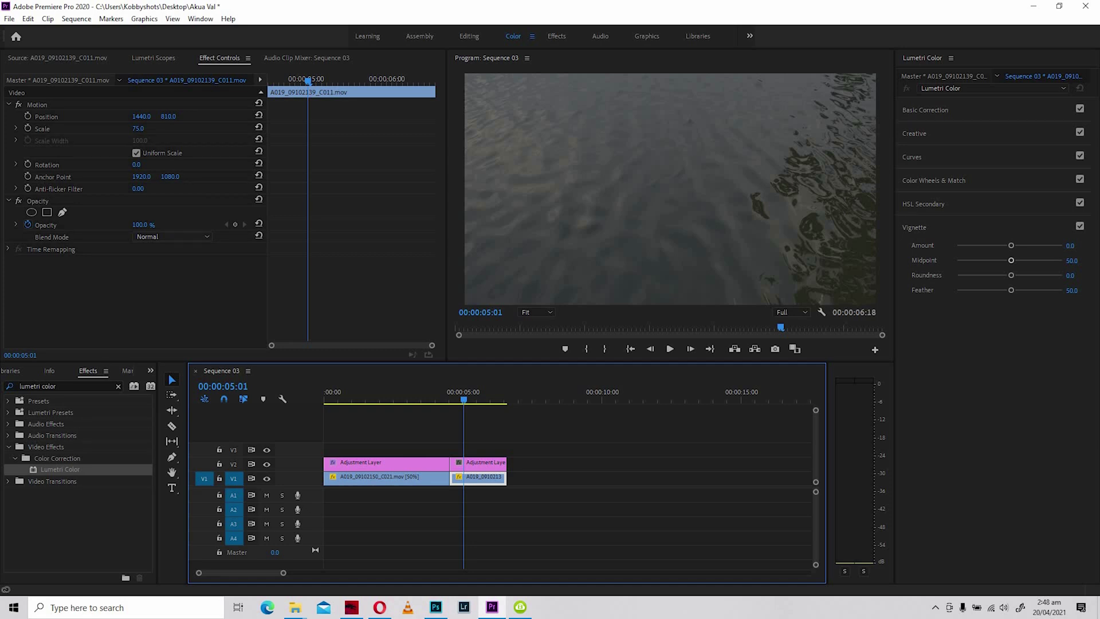
left_click(926, 110)
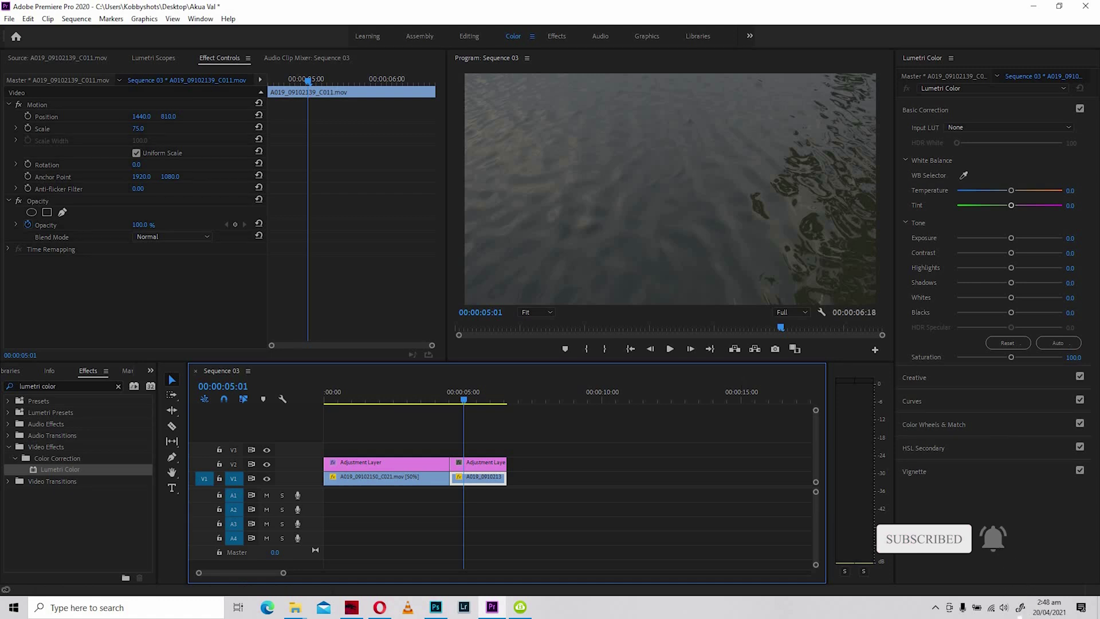
left_click(480, 464)
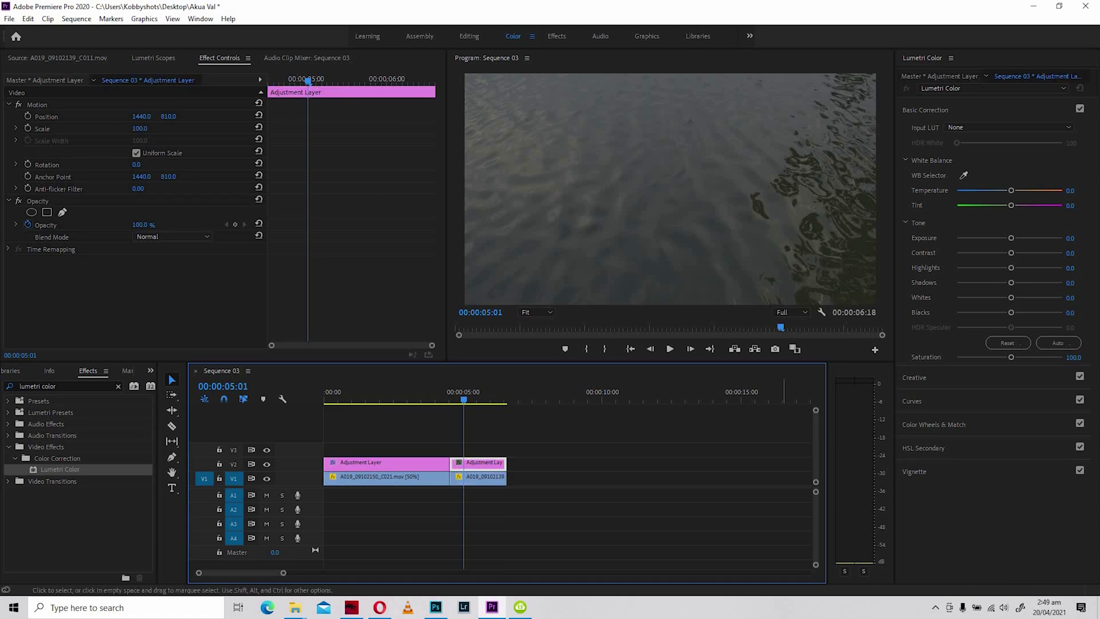
left_click_drag(1011, 190, 972, 190)
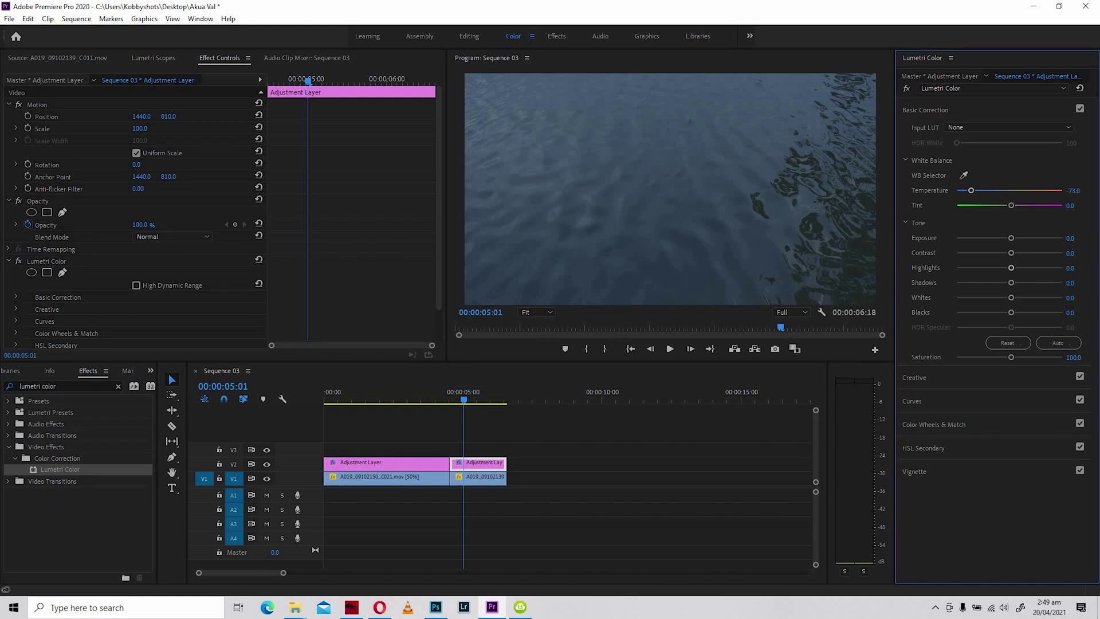
left_click_drag(1011, 268, 1035, 253)
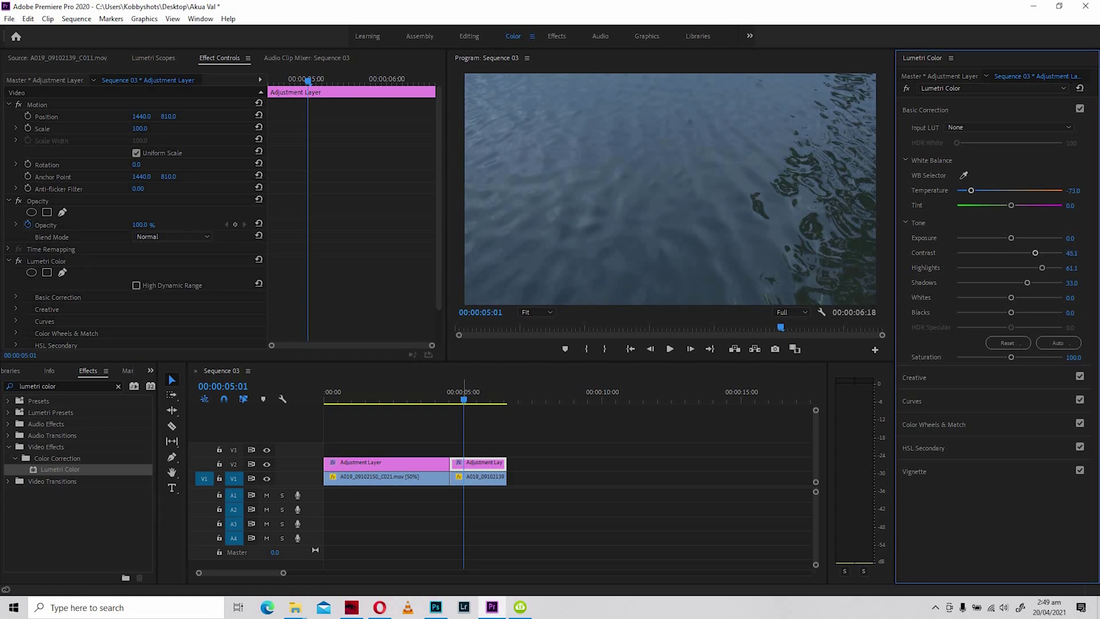
Step: Preview the graded water clip and park the playhead at 00:00:05:05
left_click_drag(463, 396, 456, 395)
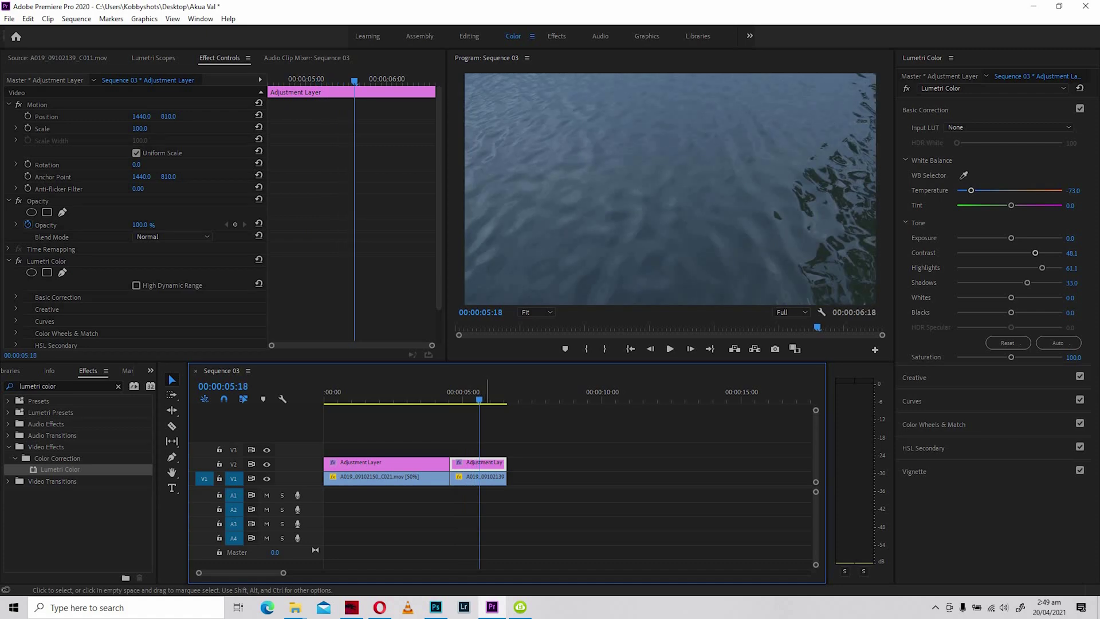
key("space")
key("space")
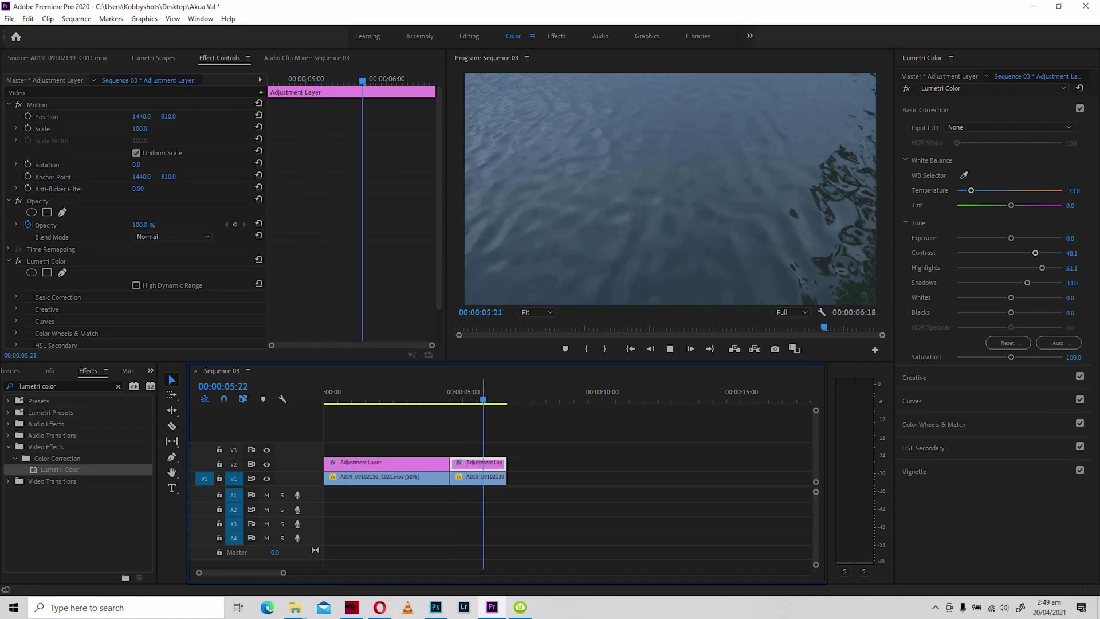
left_click_drag(484, 396, 465, 395)
key("Right")
key("Right")
key("Right")
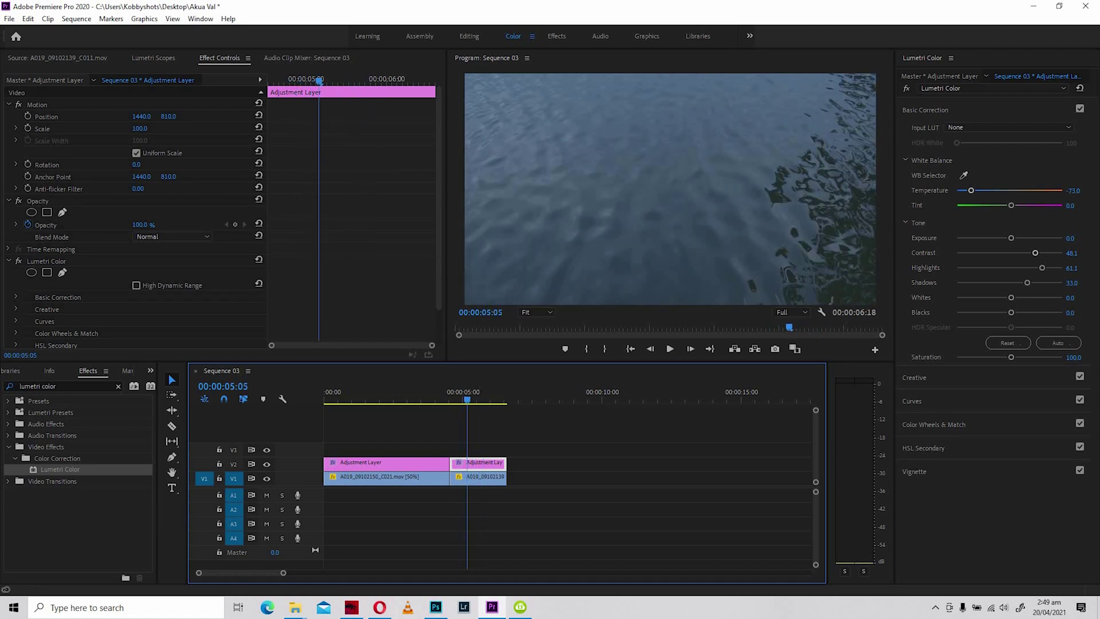
Step: Set shadows to 36.2, blacks to -37.3 and highlights to 71.9, and compare the water clip with its ungraded version
left_click_drag(1028, 282, 990, 312)
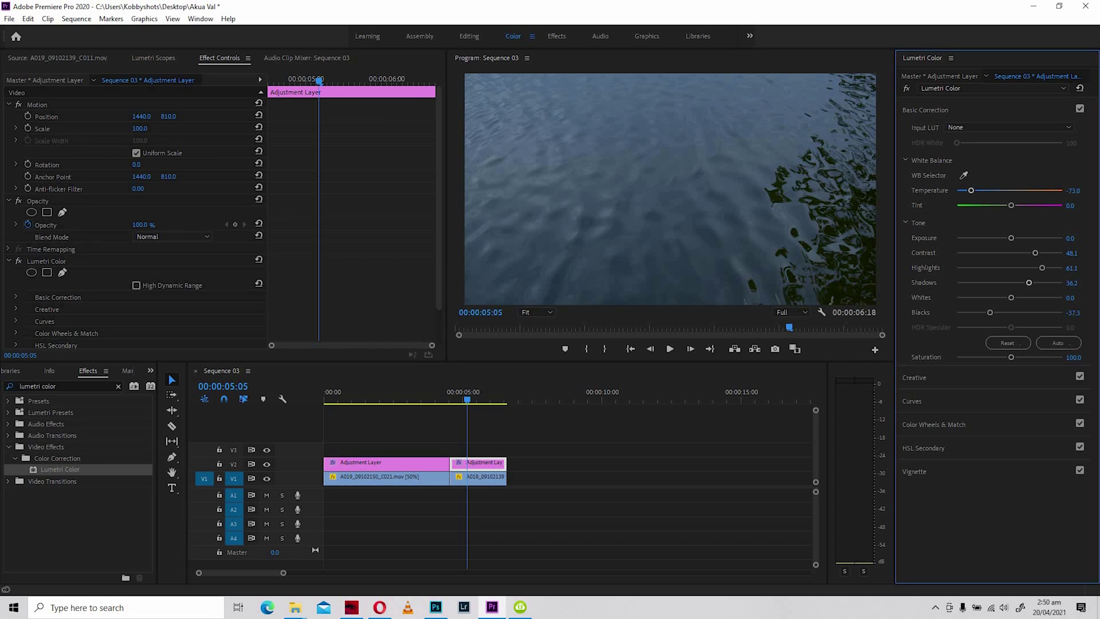
left_click_drag(1042, 268, 1048, 268)
left_click(266, 464)
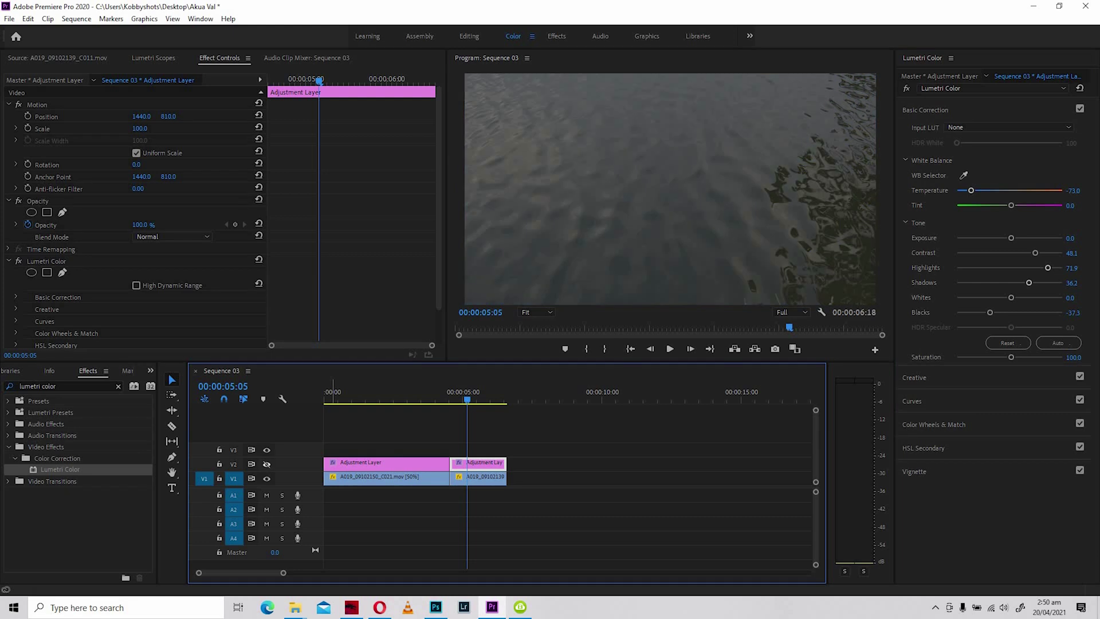
left_click(266, 464)
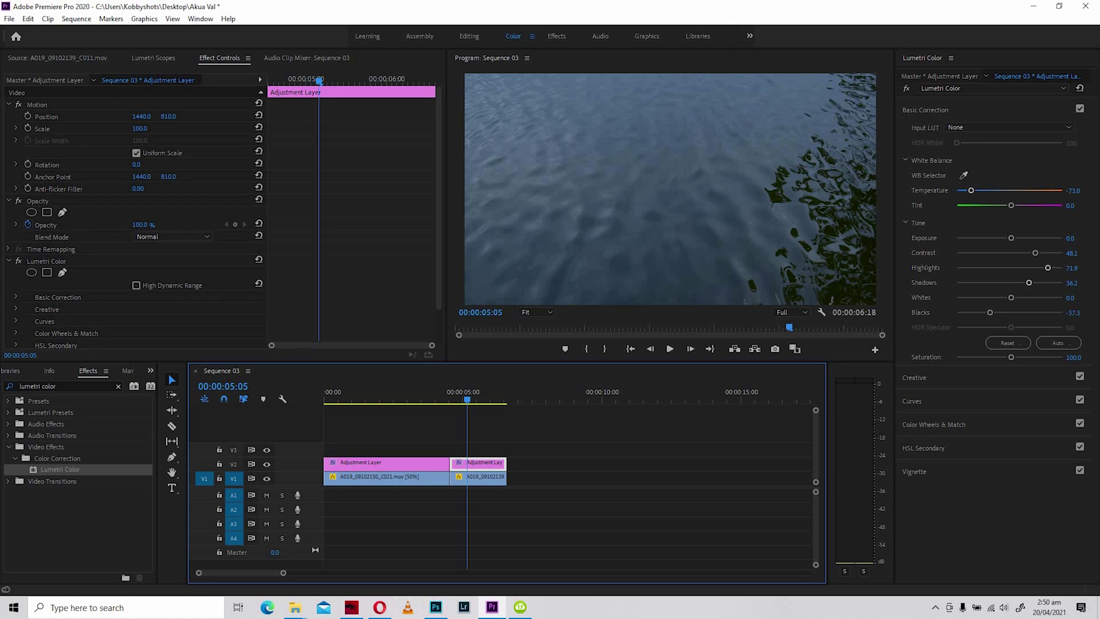
Step: In the water grade's Creative adjustments, set vibrance to 37.3 and shift the shadow and highlight tints slightly
left_click(915, 377)
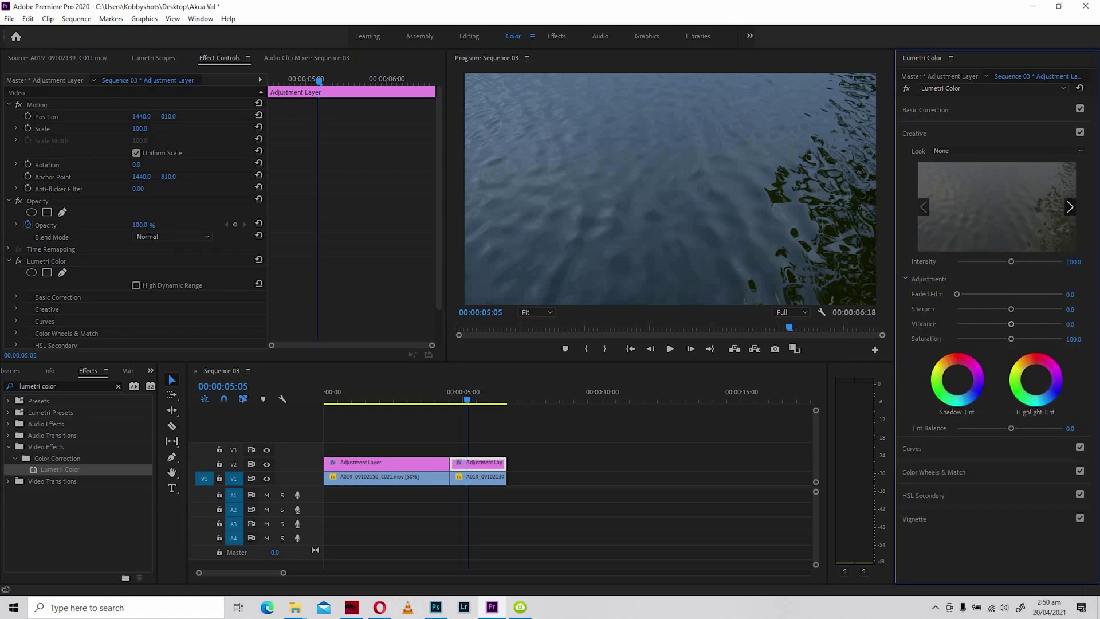
left_click_drag(1012, 323, 1030, 324)
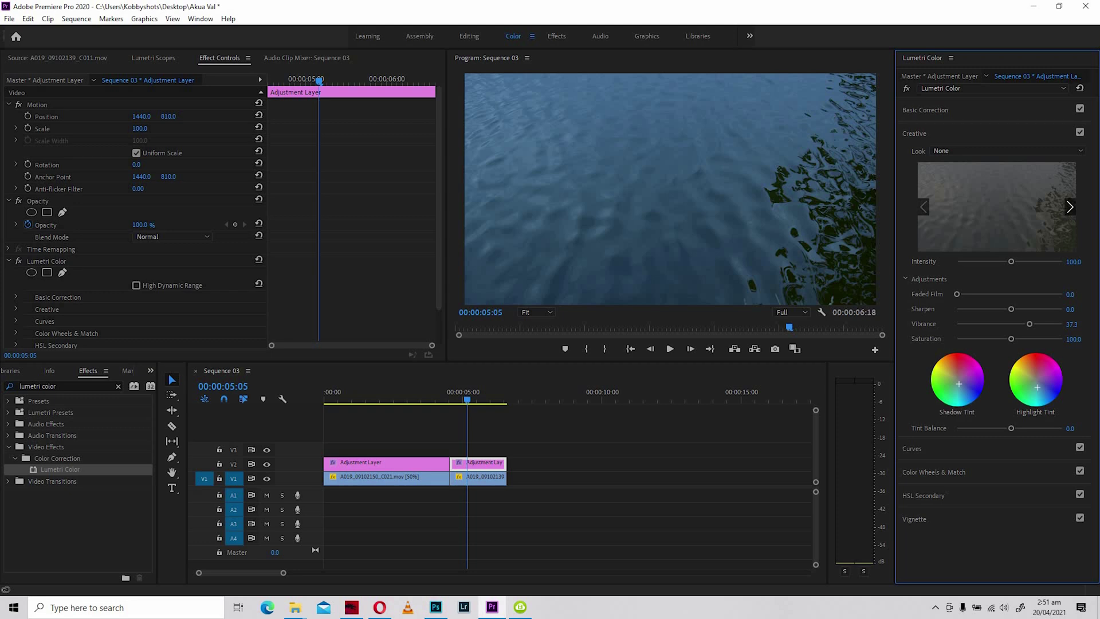
Step: Raise the blue range slightly in the Hue vs Sat and Hue vs Hue curves, bounded by green and deep-blue points
left_click(912, 449)
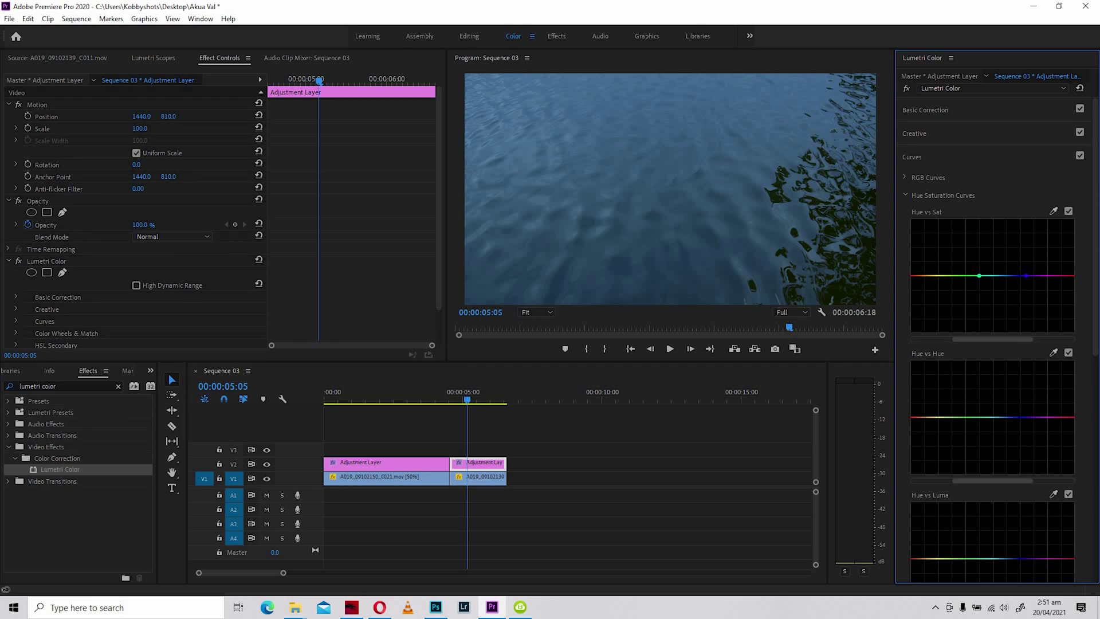
left_click_drag(1003, 275, 1003, 273)
left_click(1022, 417)
left_click_drag(1005, 417, 1005, 413)
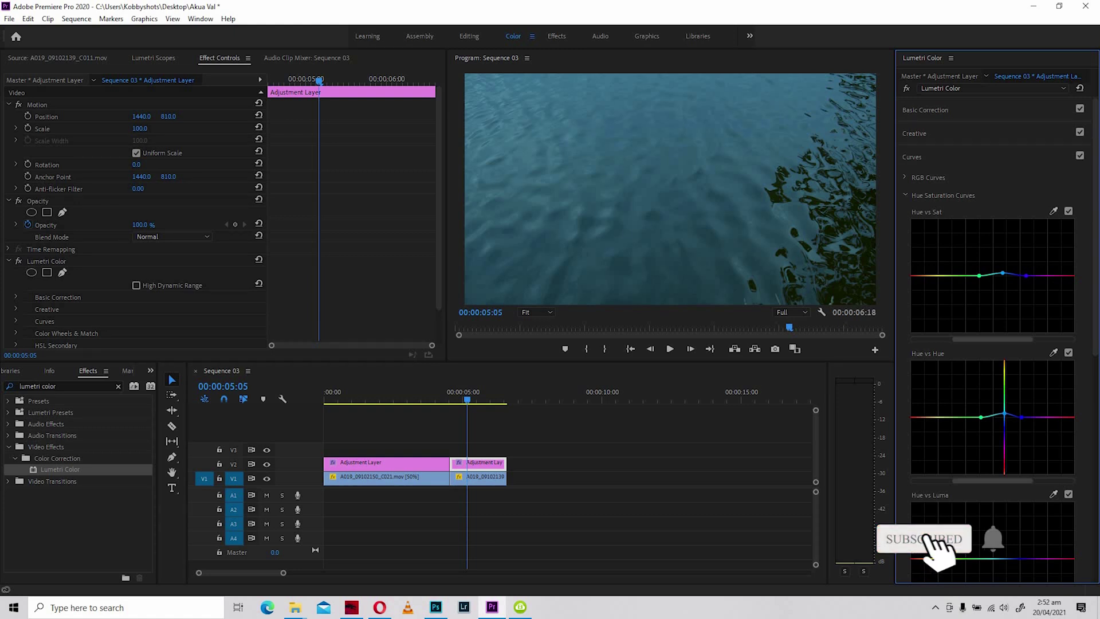
left_click_drag(1004, 414, 1002, 413)
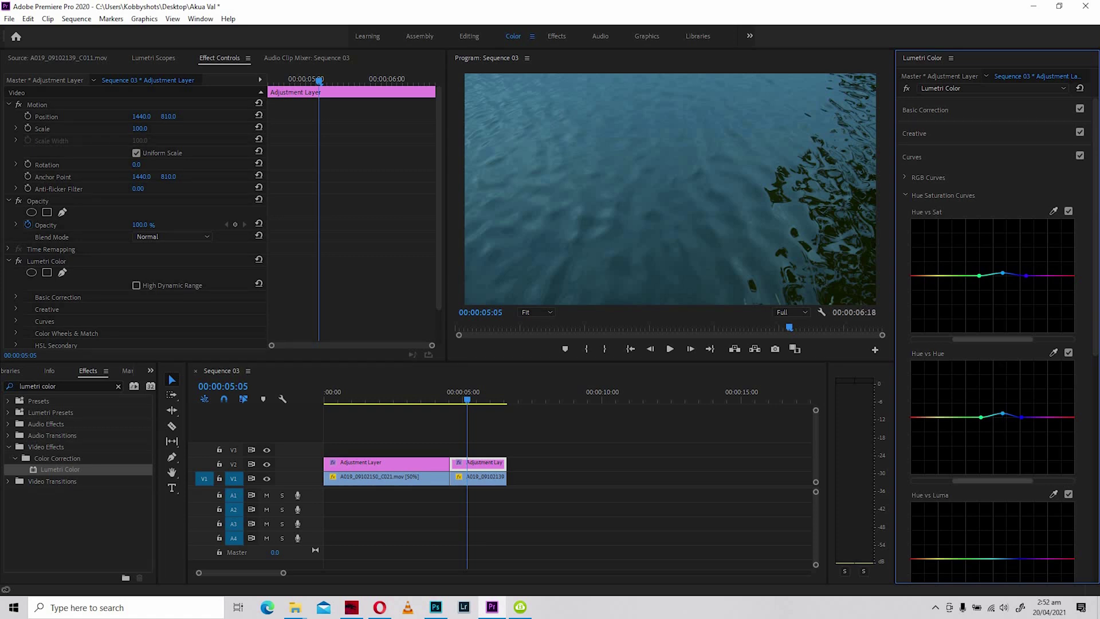
Step: Raise the blue range in the Hue vs Luma curve between anchor points at green and deep blue
scroll(997, 344, "down", 5)
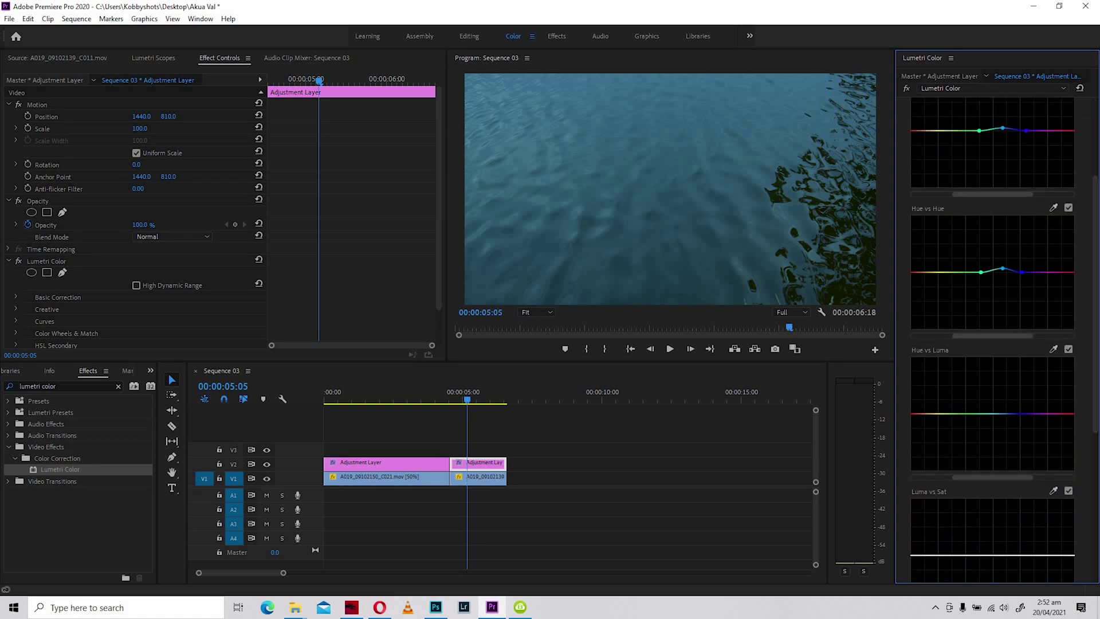
left_click(985, 414)
left_click(1028, 414)
left_click_drag(1010, 414, 1008, 401)
scroll(1008, 400, "down", 1)
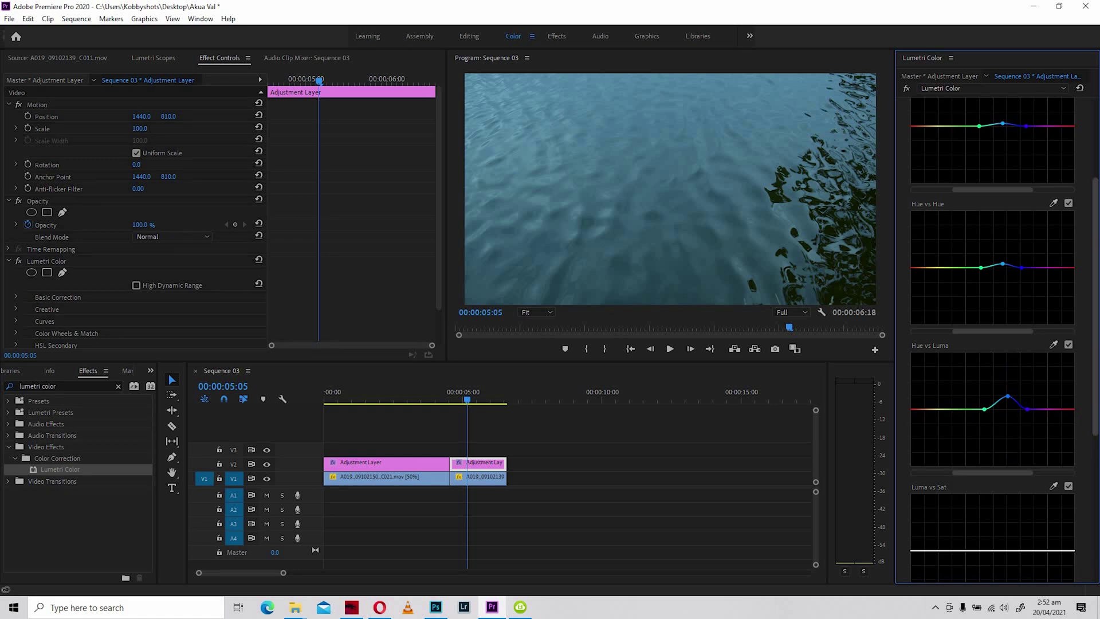
scroll(1007, 397, "down", 8)
scroll(1008, 397, "up", 9)
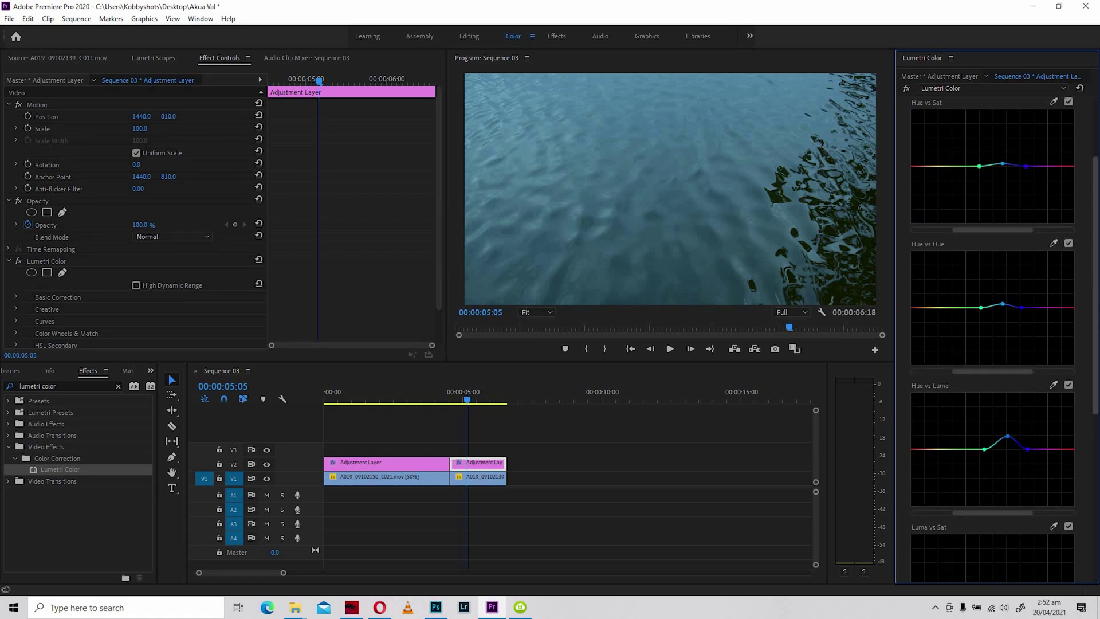
left_click_drag(1096, 286, 1096, 285)
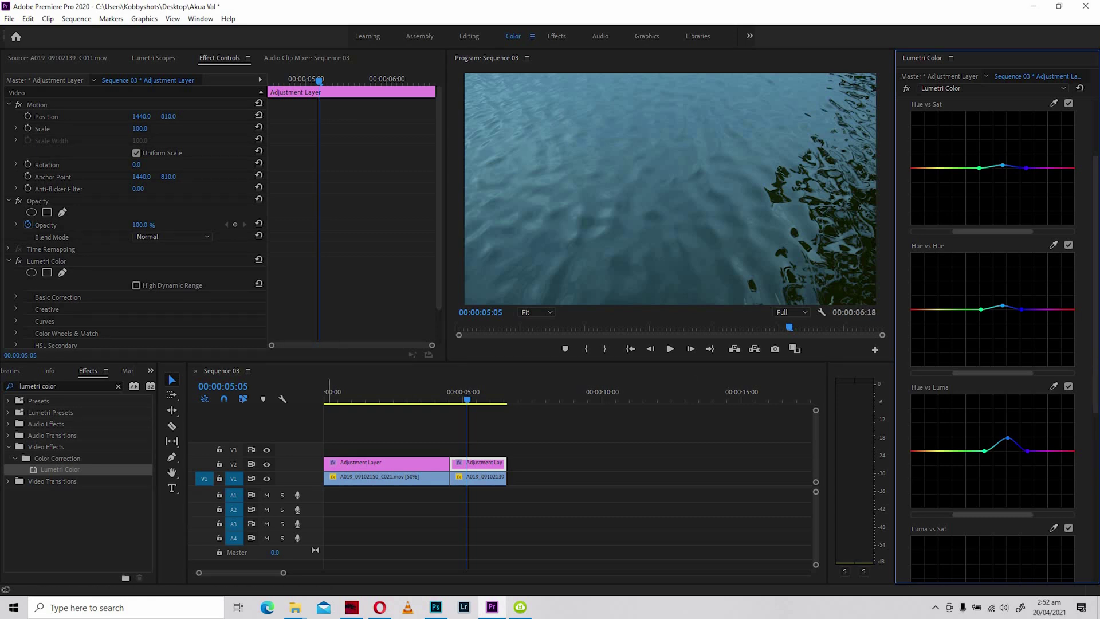
Step: Toggle track V2's output off and on repeatedly to compare the water clip before and after grading
left_click(267, 465)
left_click(267, 464)
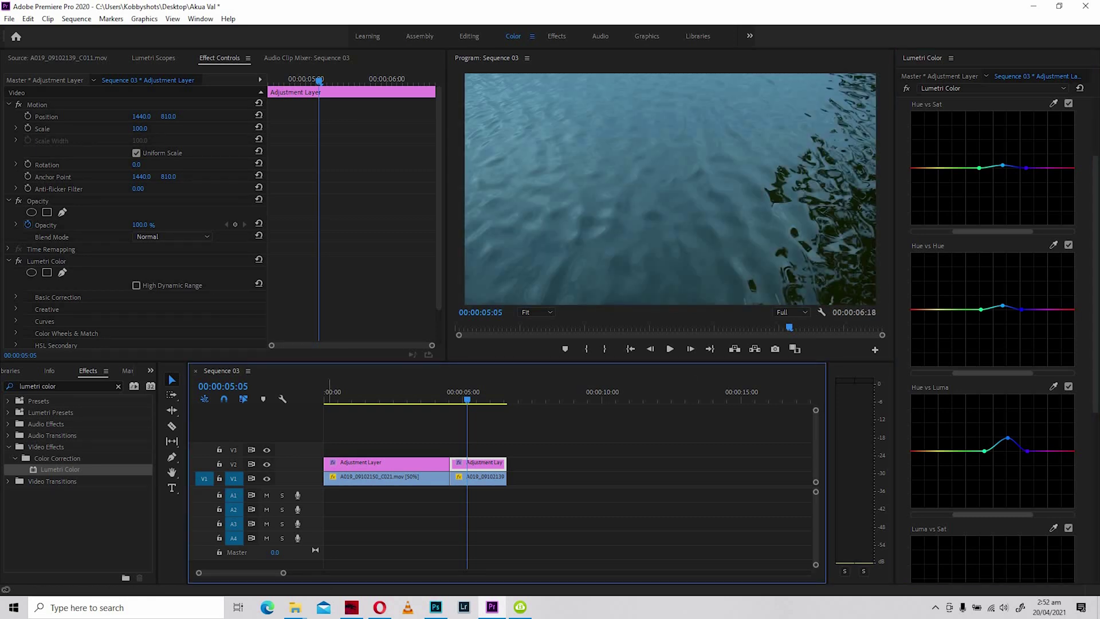
left_click(266, 465)
left_click(267, 464)
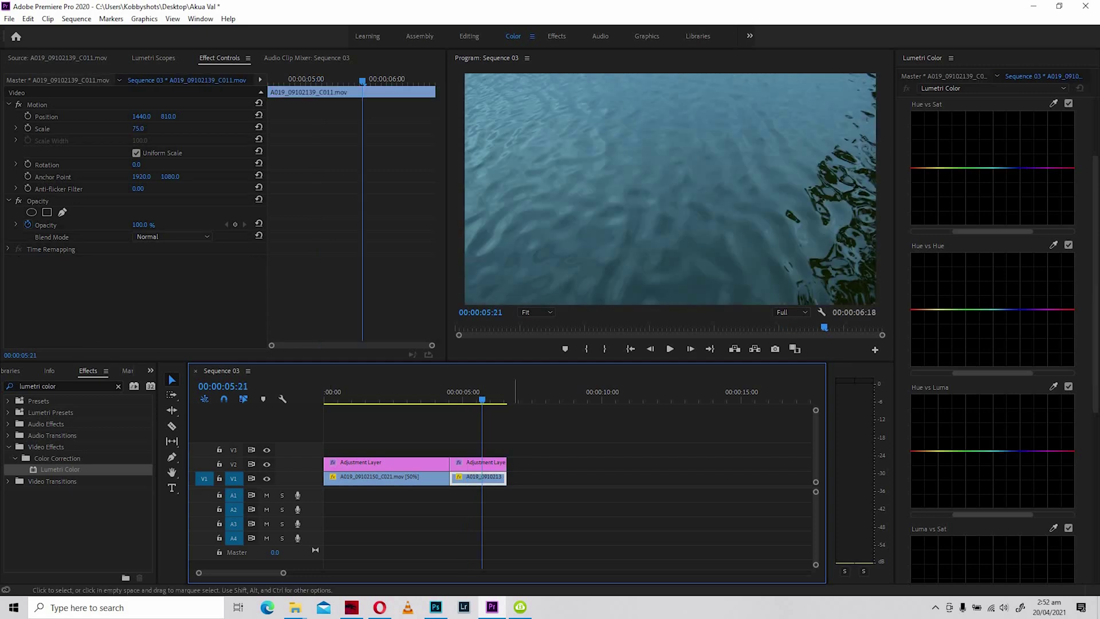
Step: Return to the first clip and play it back to review its finished grade
left_click_drag(485, 400, 359, 399)
key("Home")
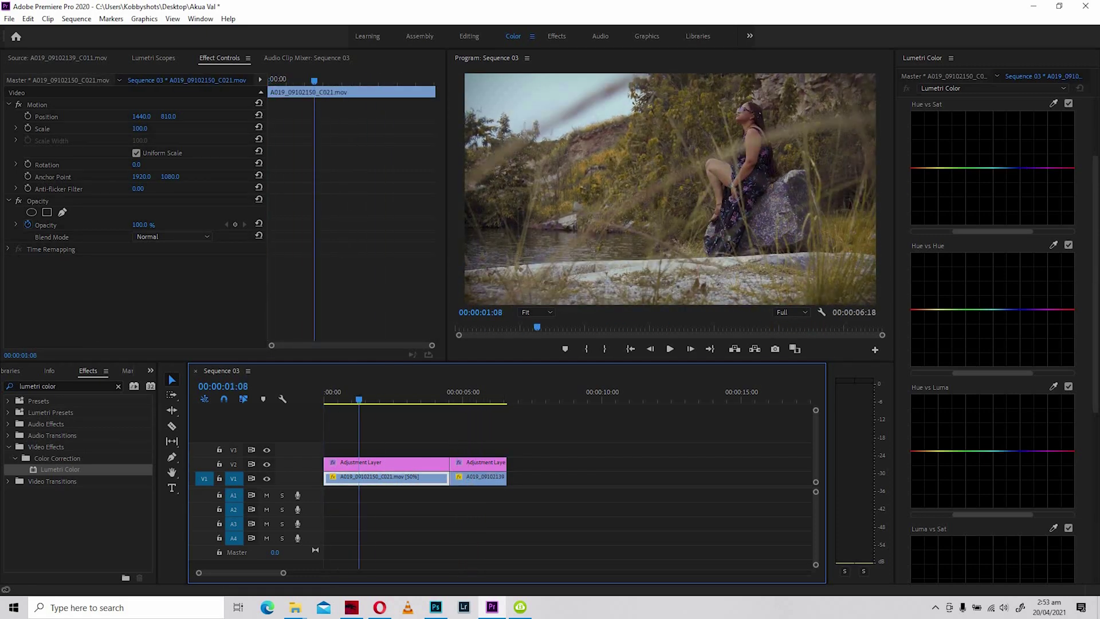
key("space")
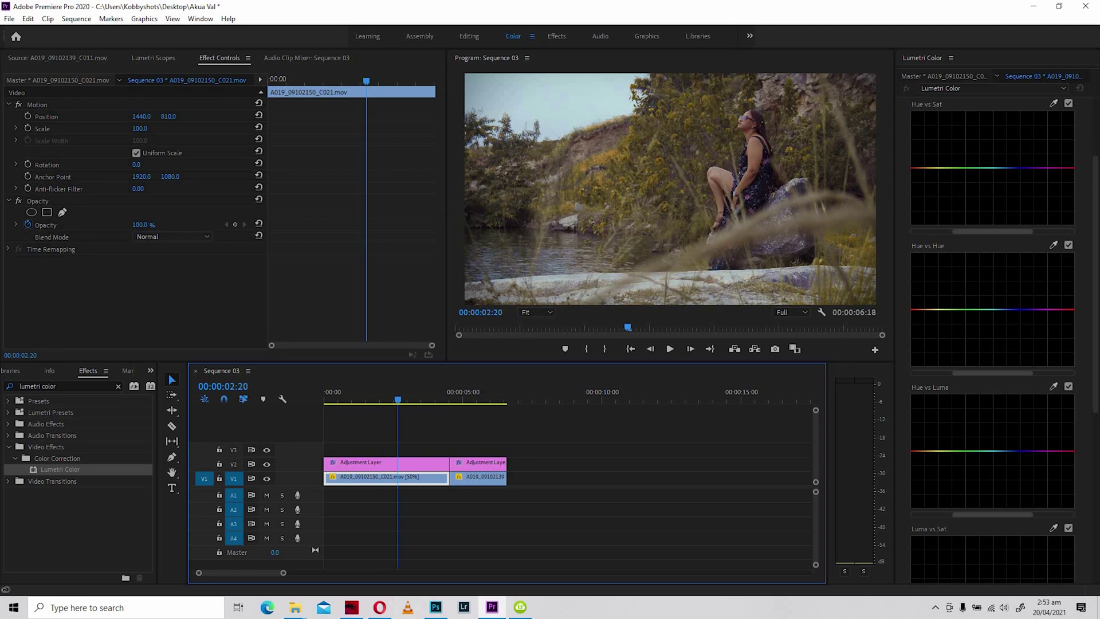